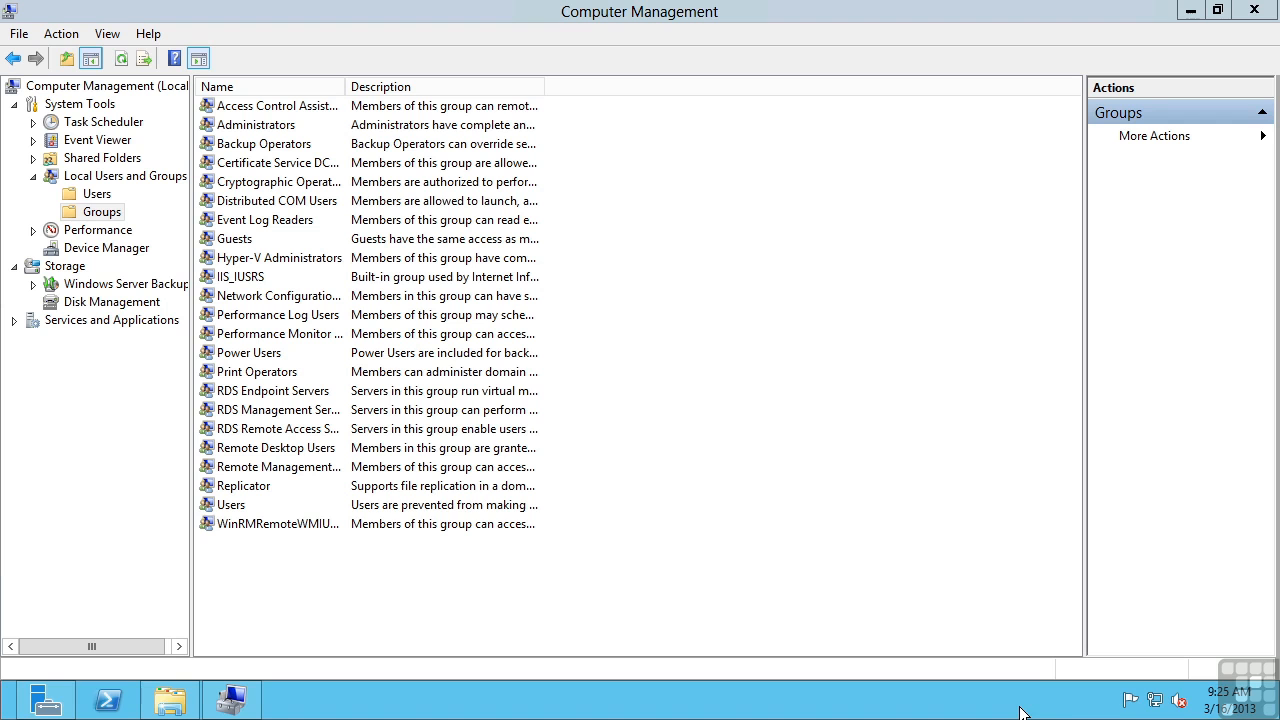
# Switch from Computer Management to Server Manager using the taskbar icon
pyautogui.click(46, 702)
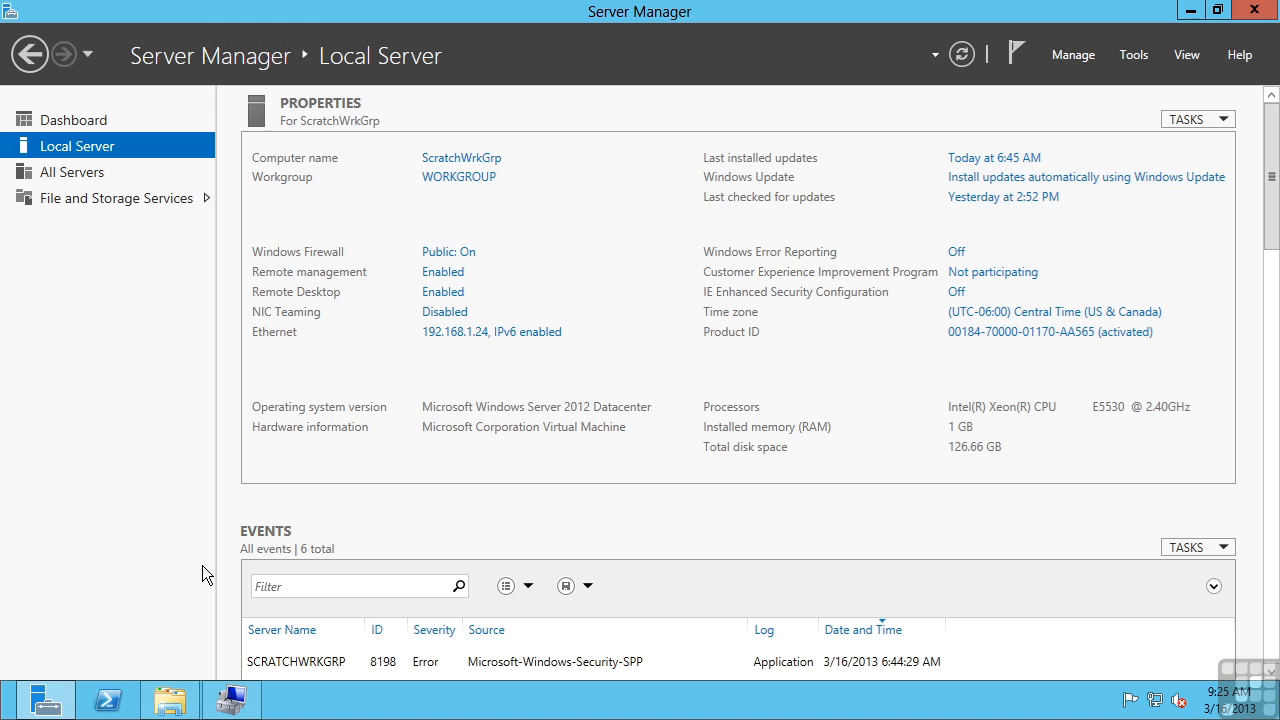
# Launch Add Roles and Features and select the Active Directory Domain Services role with its management features
pyautogui.click(1076, 56)
pyautogui.click(1094, 81)
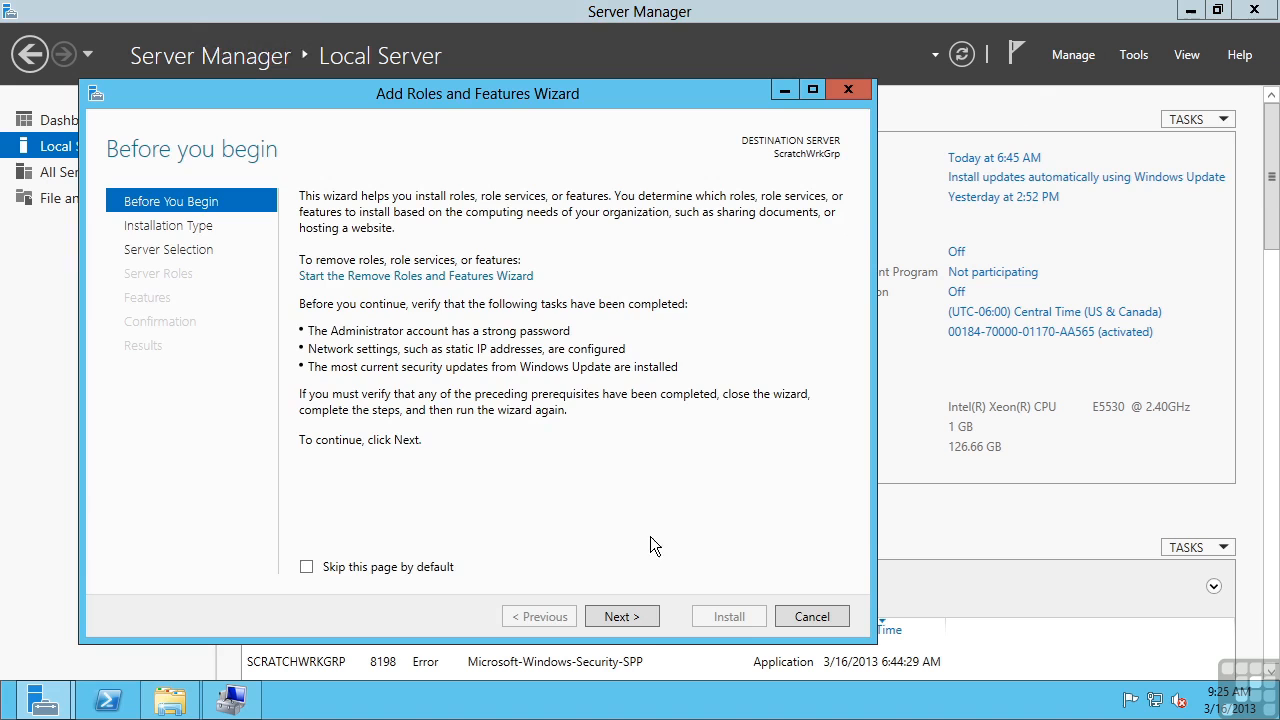
pyautogui.click(636, 614)
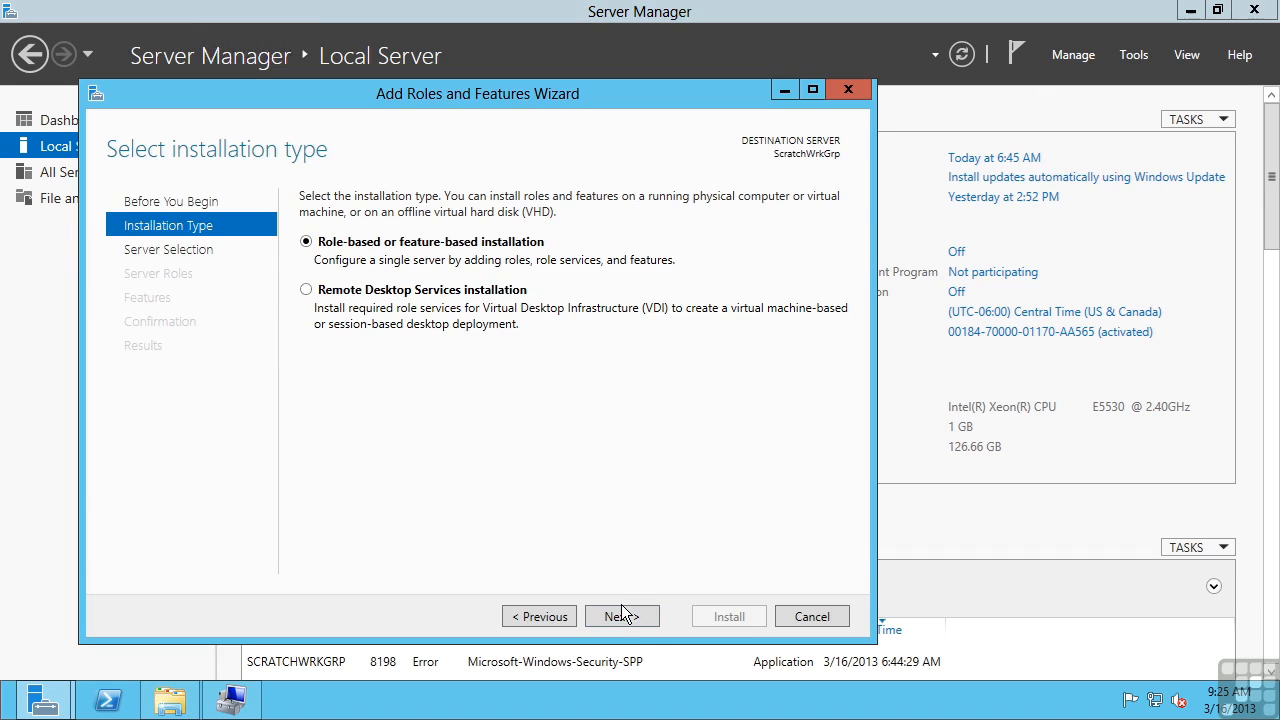
pyautogui.click(621, 615)
pyautogui.click(636, 619)
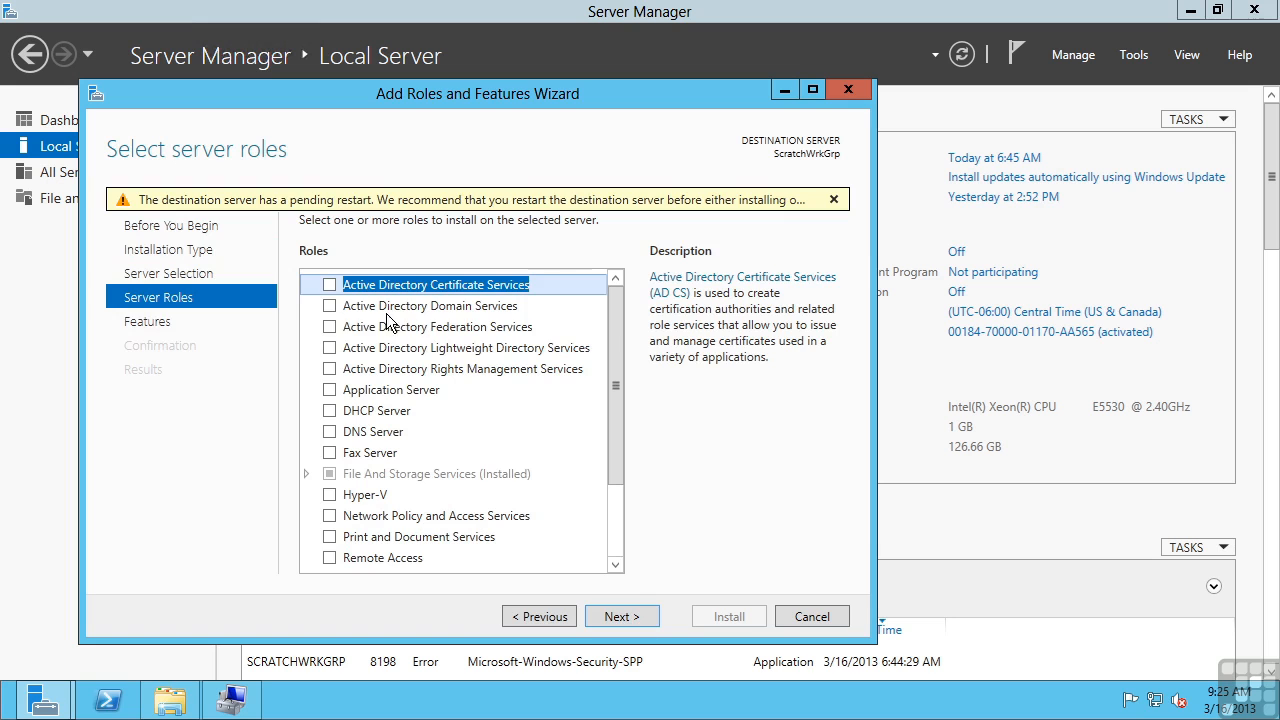
pyautogui.click(330, 306)
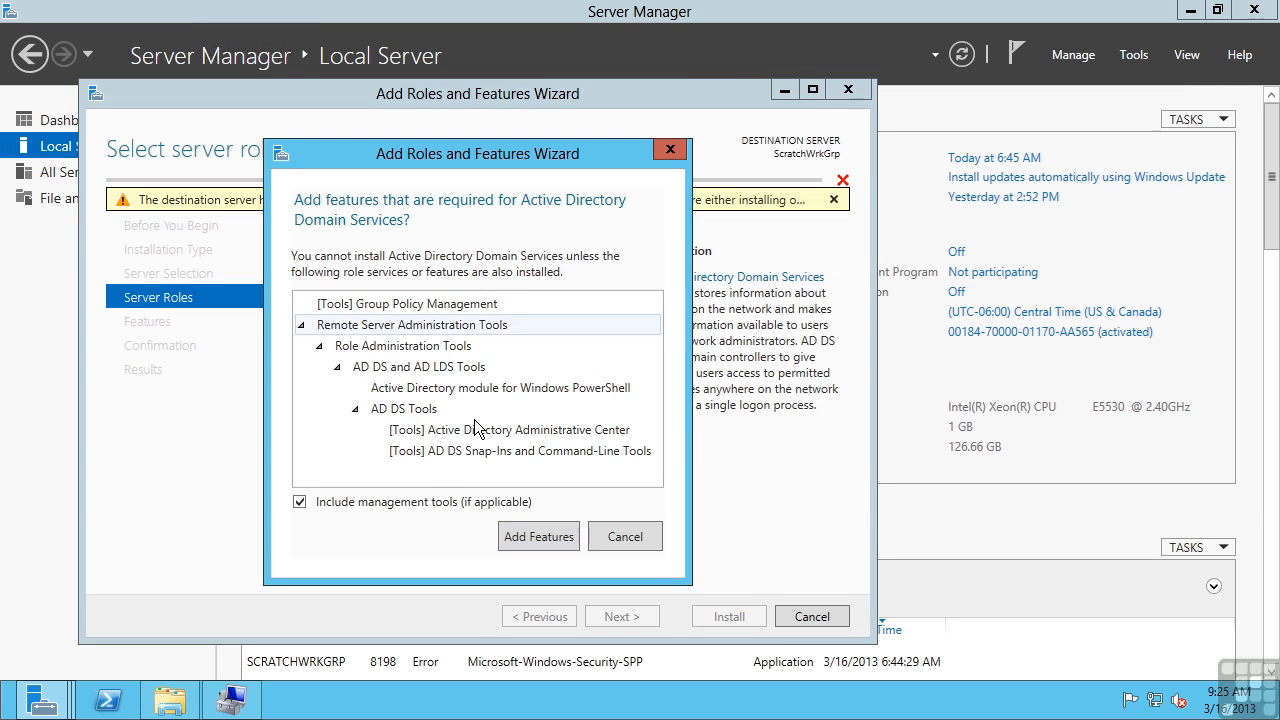
pyautogui.click(523, 536)
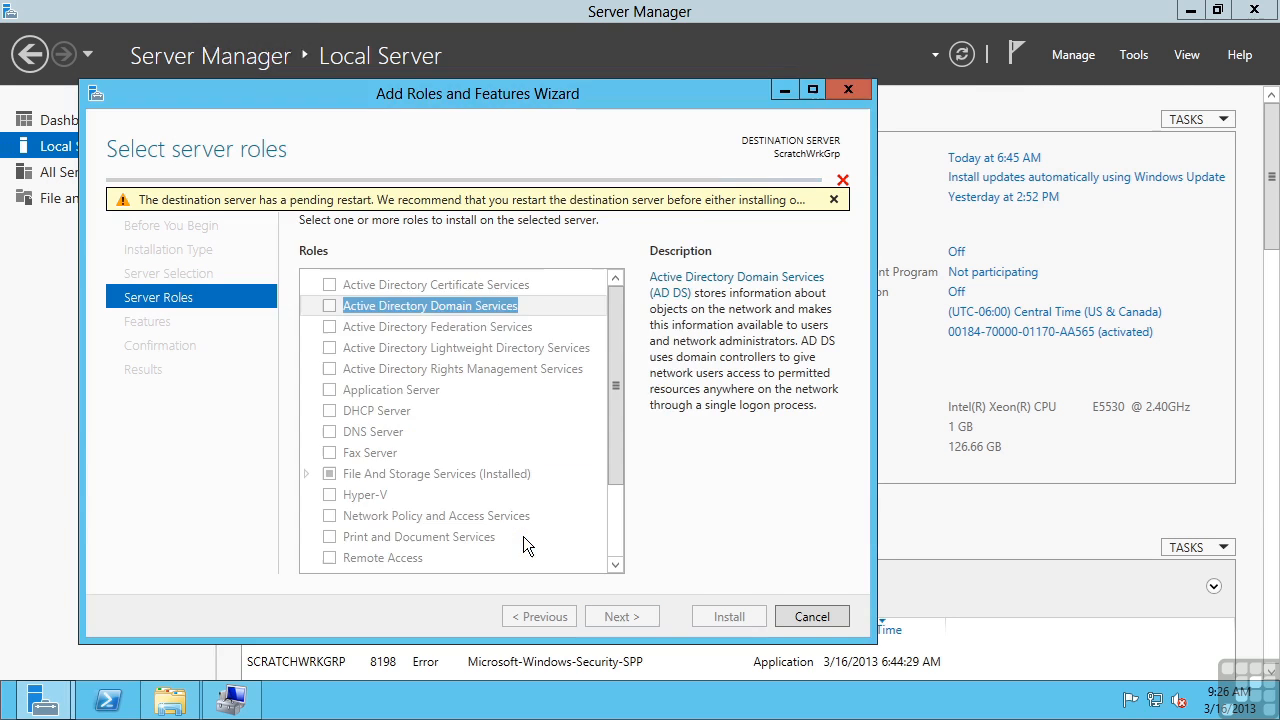
pyautogui.click(625, 619)
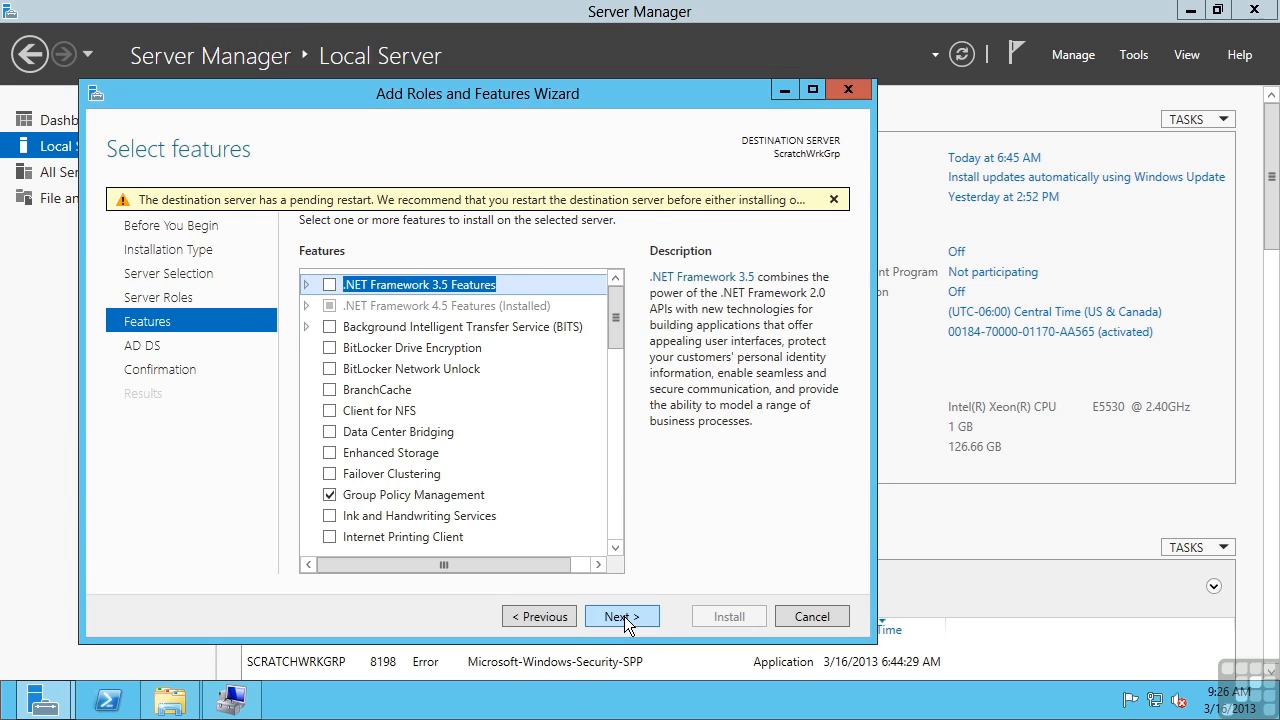
# Accept the default features and continue to the AD DS information page
pyautogui.click(625, 619)
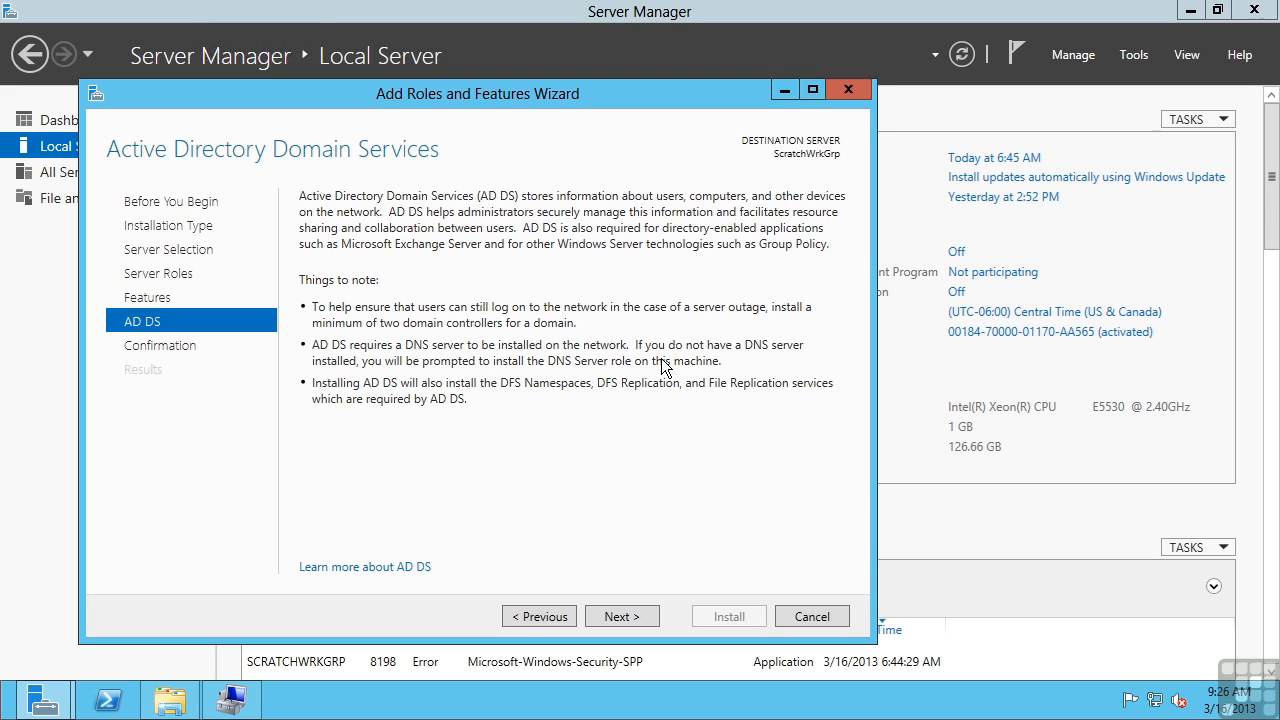
# Allow automatic restarts, install the AD DS role, and close the wizard when finished
pyautogui.click(633, 612)
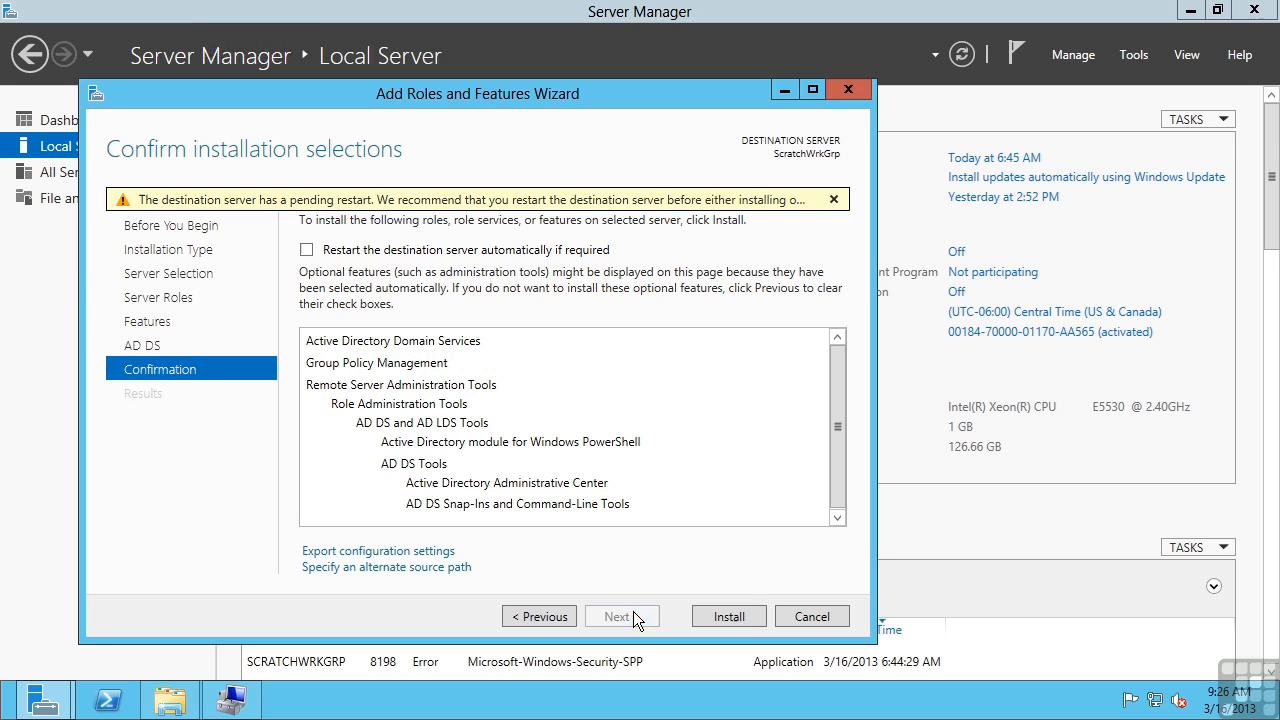
pyautogui.click(306, 249)
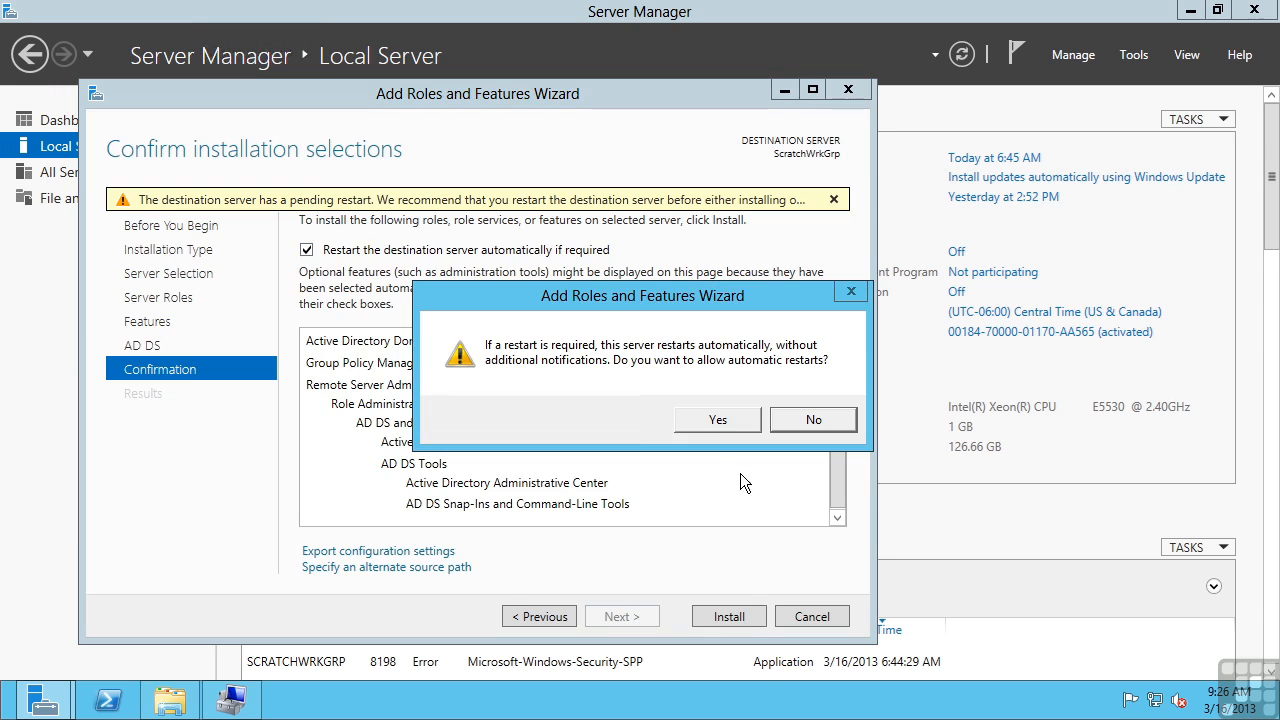
pyautogui.click(716, 418)
pyautogui.click(733, 611)
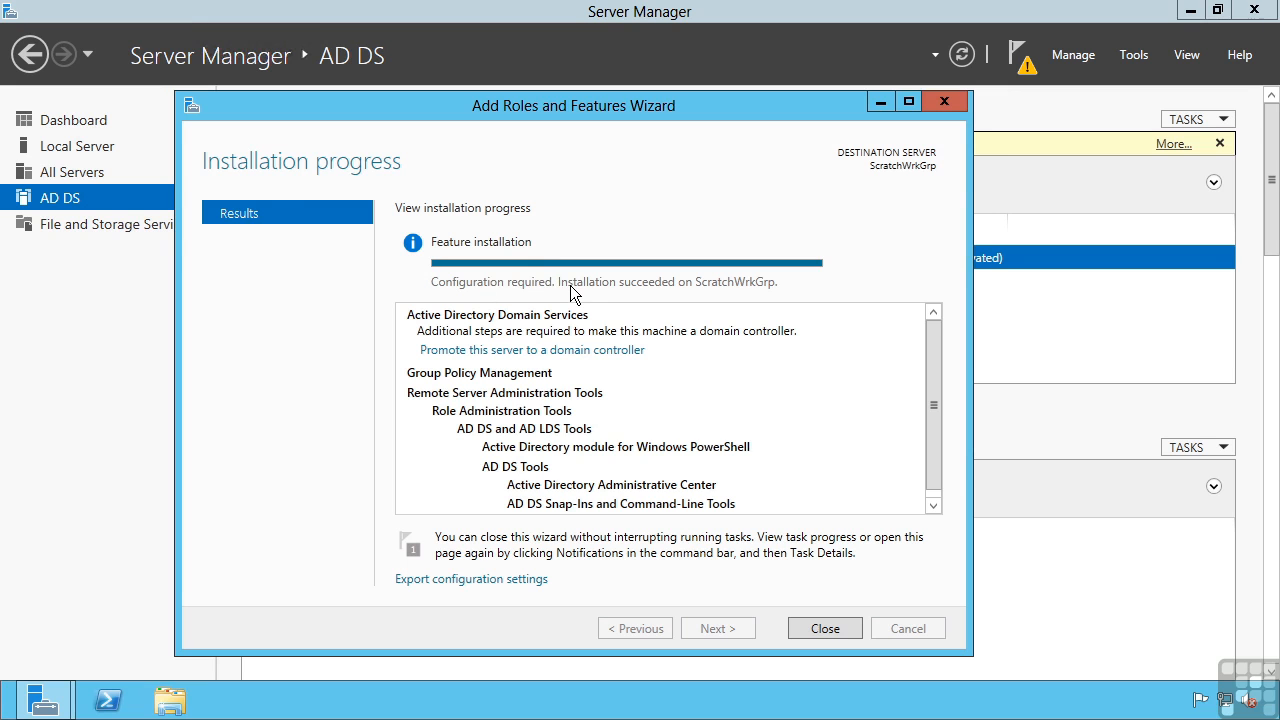
pyautogui.click(824, 629)
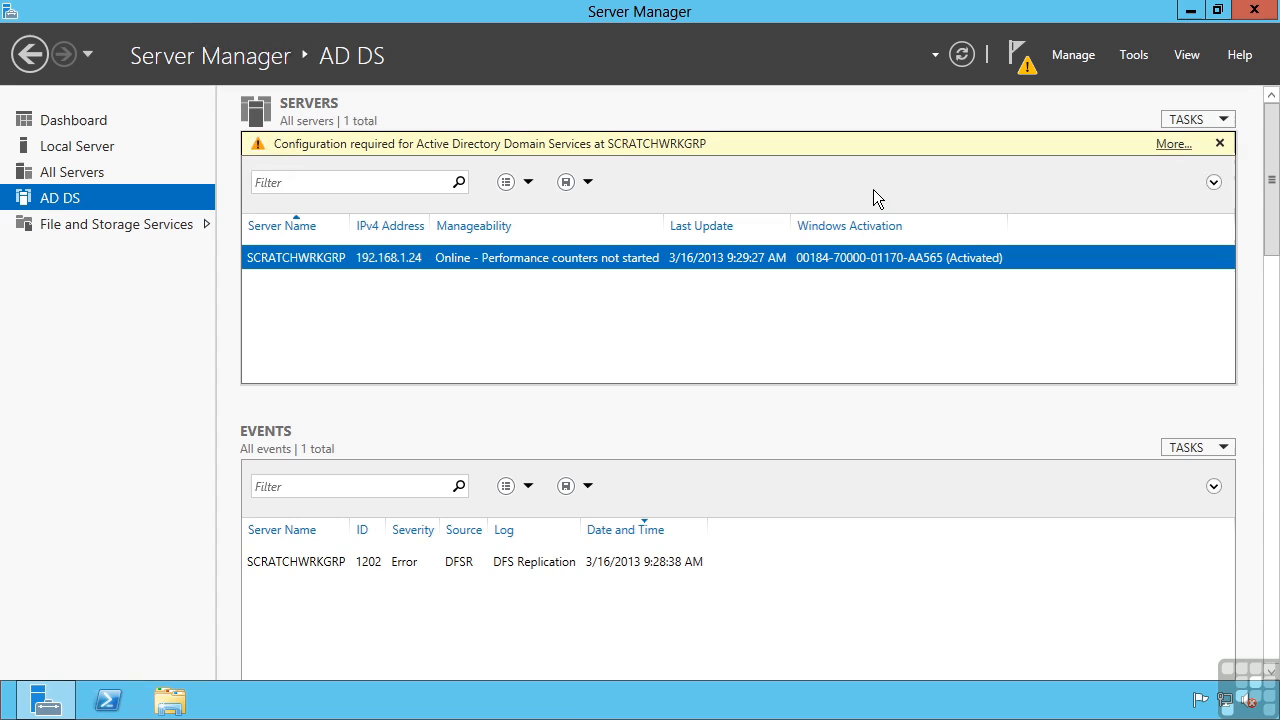
# Open a Command Prompt via Run and enter 'dcpromo /?'
pyautogui.click(557, 698)
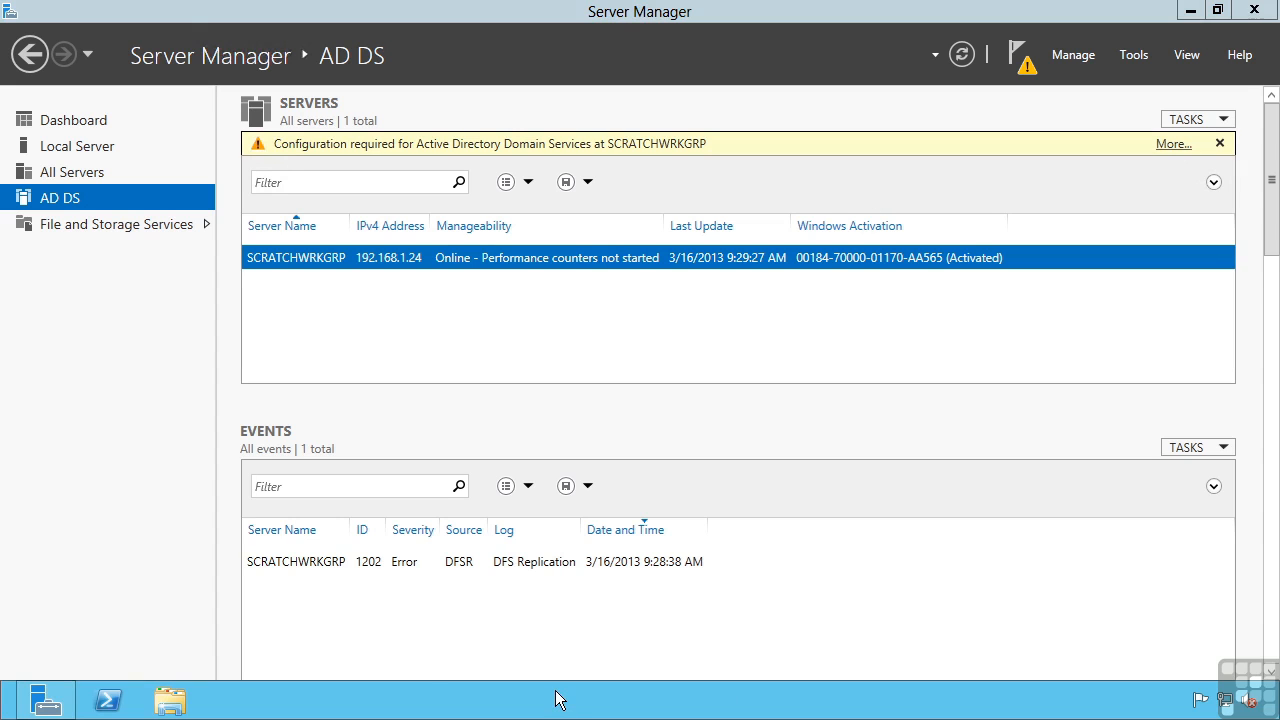
pyautogui.press('super+r')
pyautogui.write('cmd')
pyautogui.press('Return')
pyautogui.write('dcpromo /?')
# Run the dcpromo help command and bring up the adddctovirt.txt unattend file in Notepad
pyautogui.press('Return')
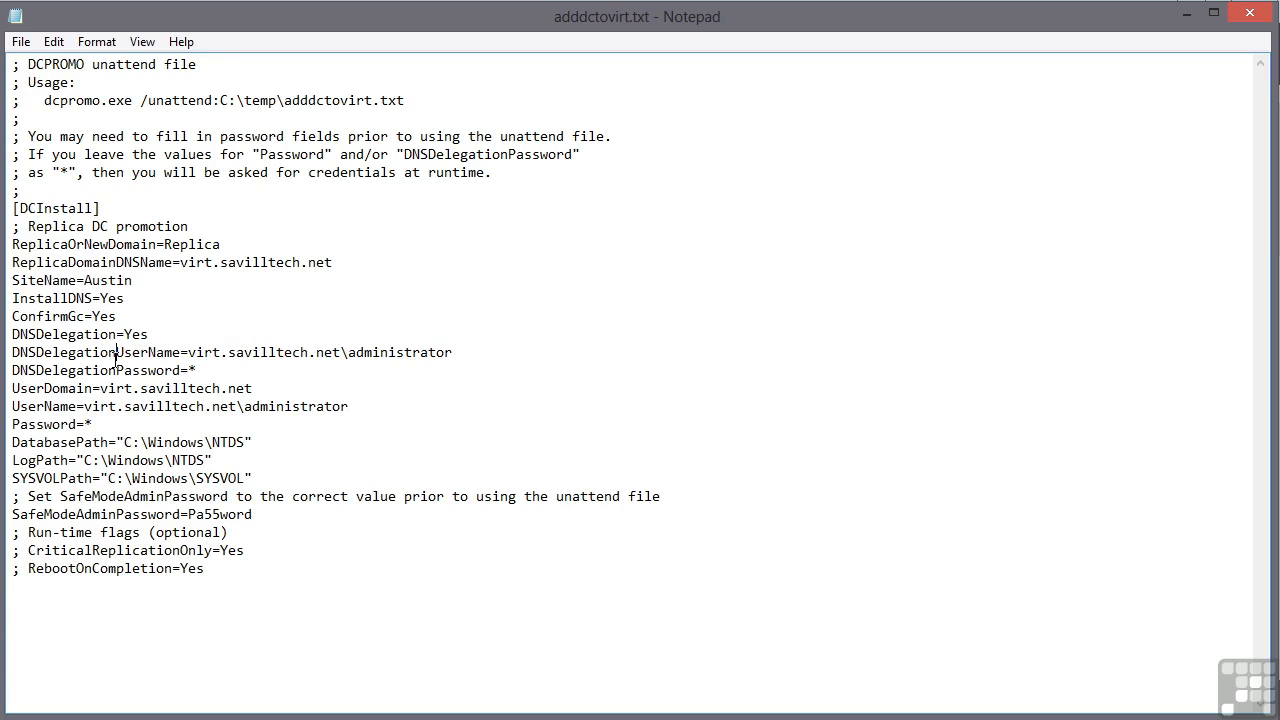
pyautogui.click(142, 567)
# Close the unattend file, review the top of the dcpromo help, then close the Command Prompt
pyautogui.click(1262, 16)
pyautogui.scroll(3, 412, 390)
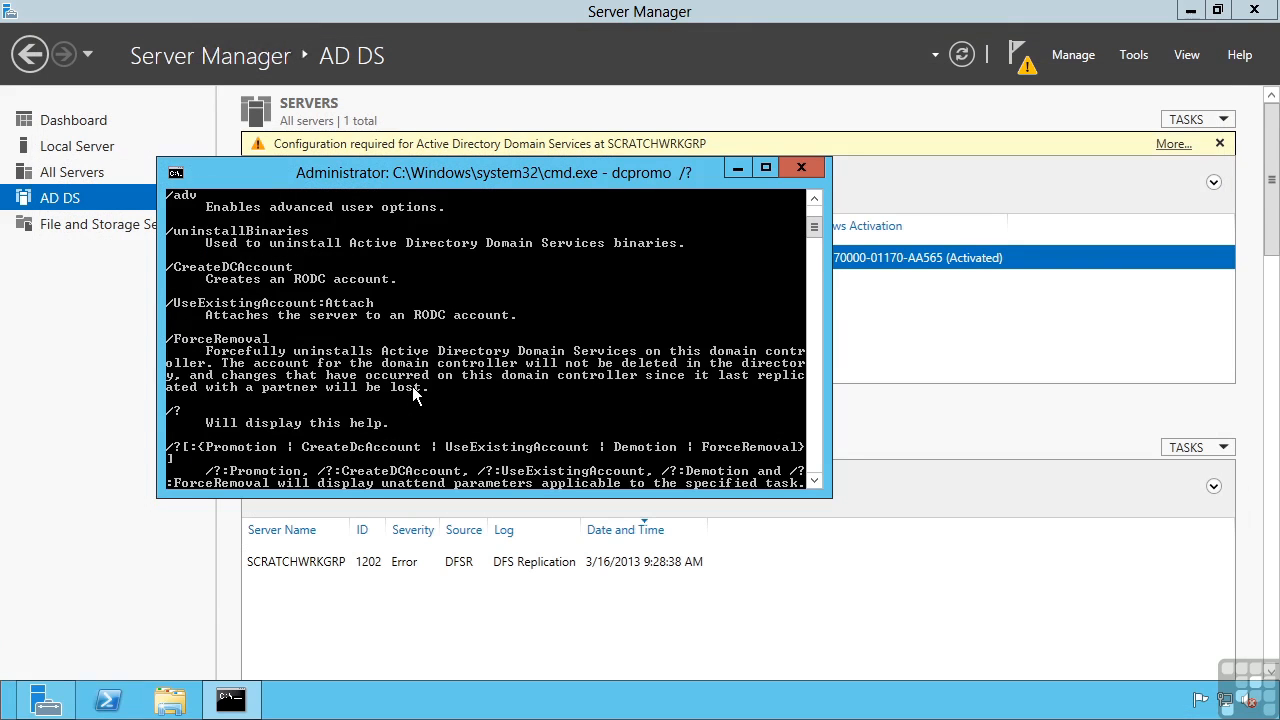
pyautogui.scroll(3, 415, 395)
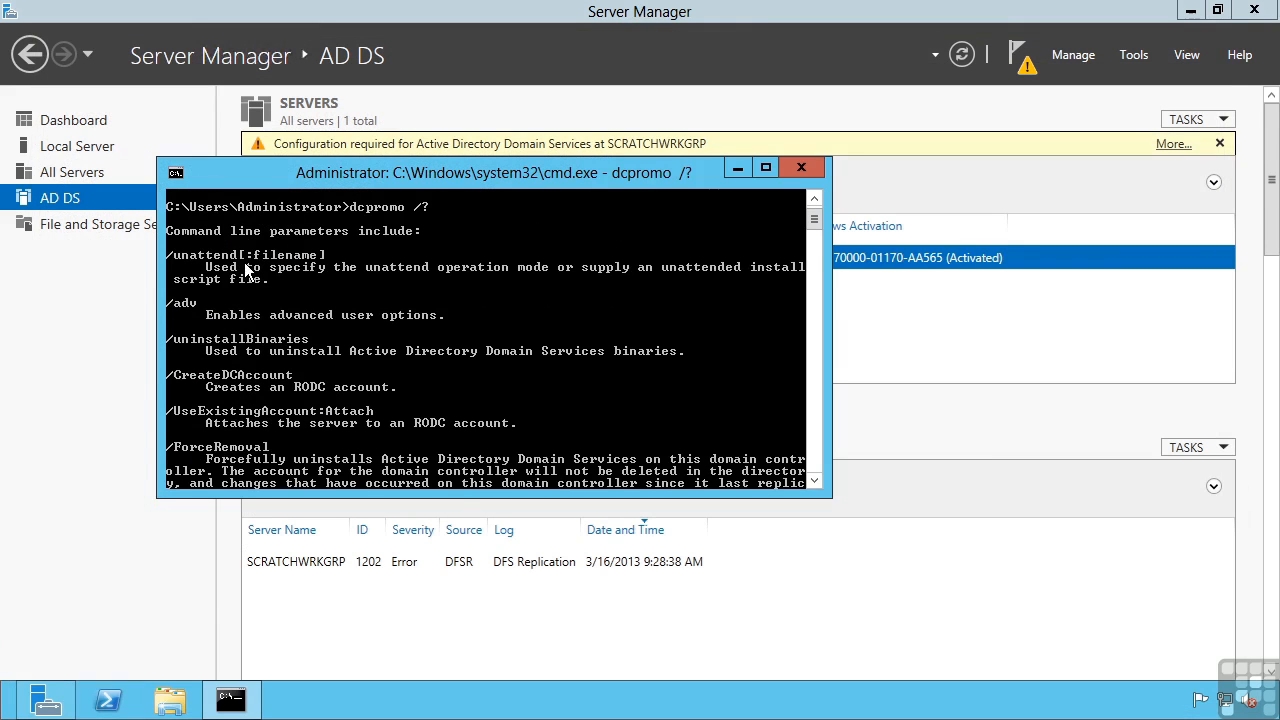
pyautogui.click(809, 173)
# Promote the server to a domain controller, creating a new forest with root domain savtest.local
pyautogui.click(1018, 62)
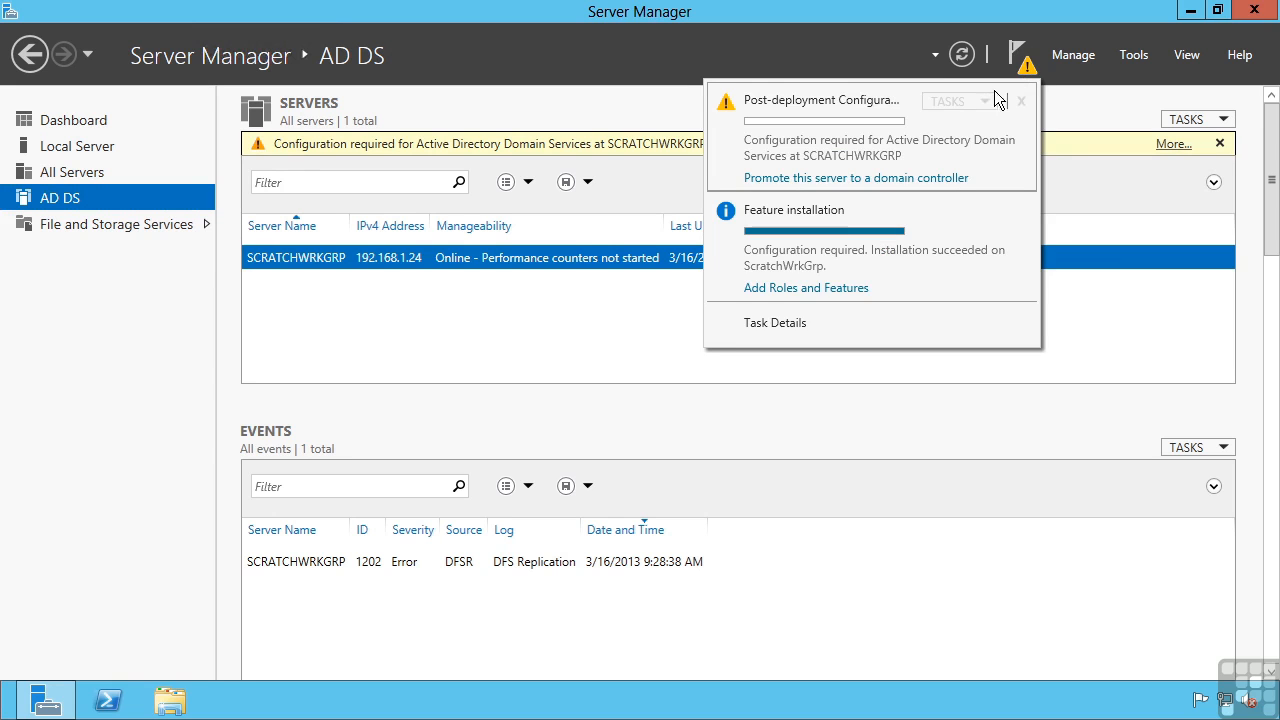
pyautogui.click(830, 179)
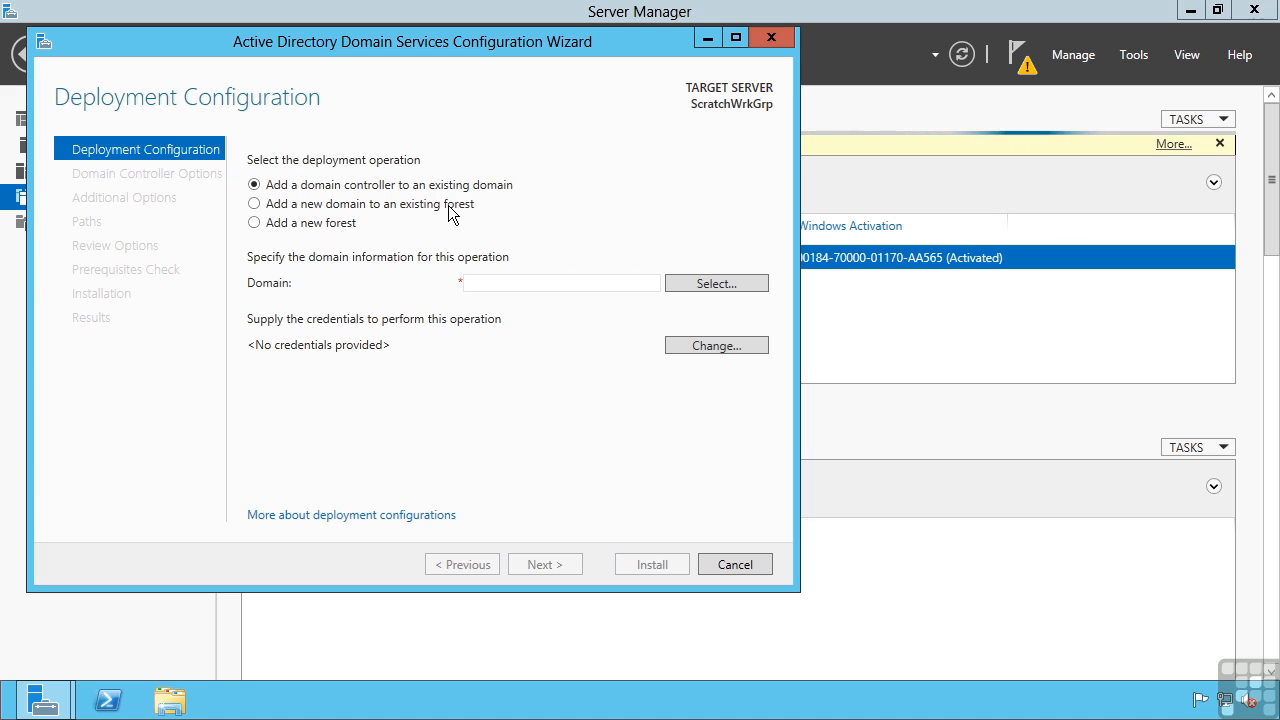
pyautogui.click(315, 223)
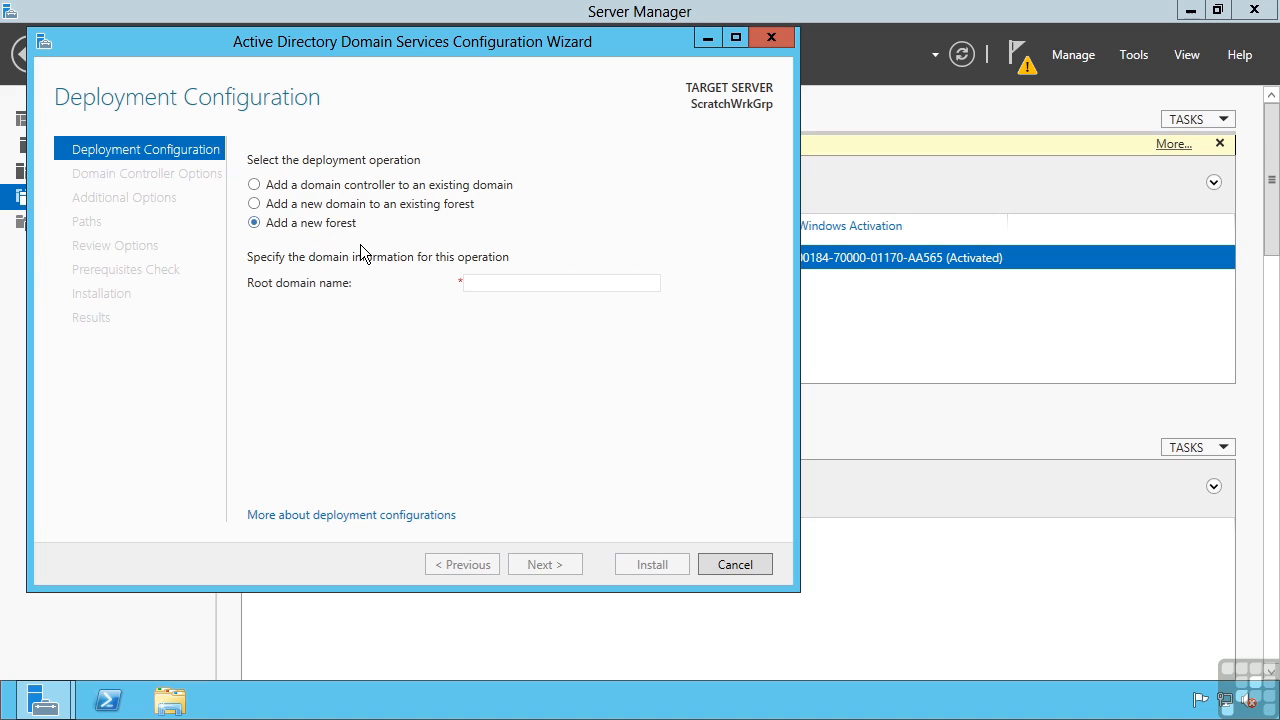
pyautogui.click(493, 286)
pyautogui.write('s')
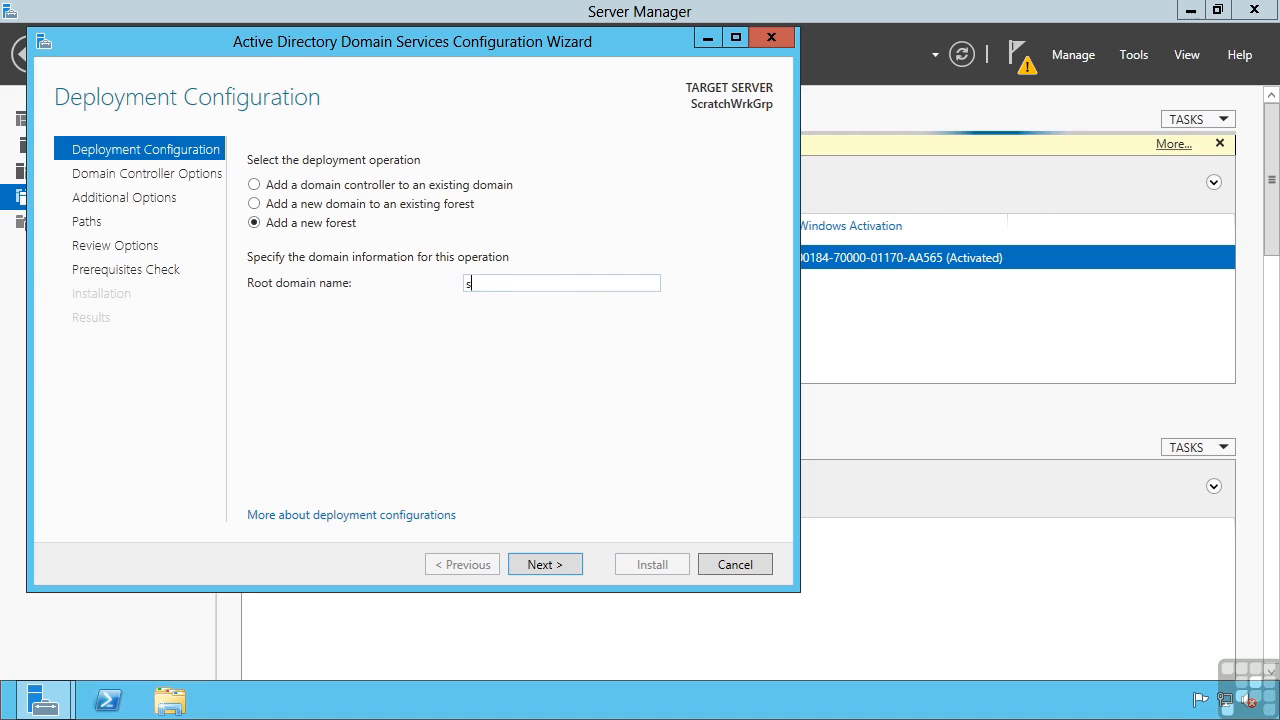
pyautogui.write('avtest.local')
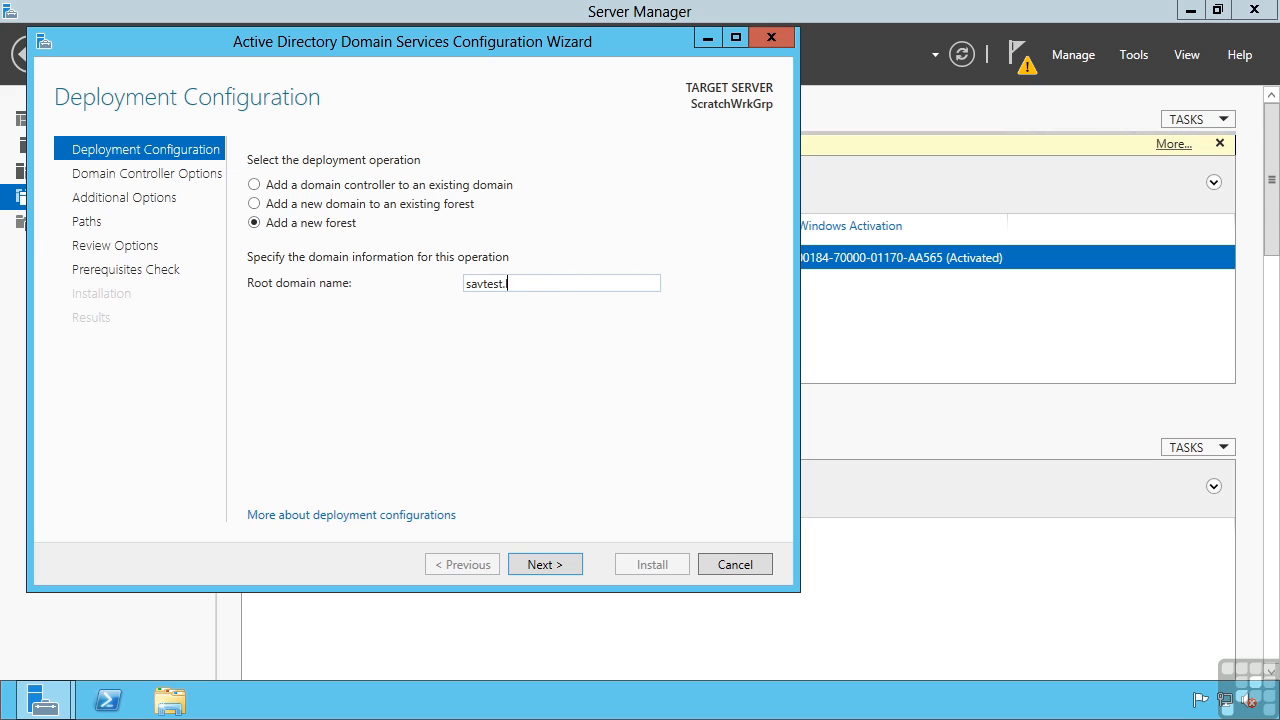
pyautogui.click(567, 568)
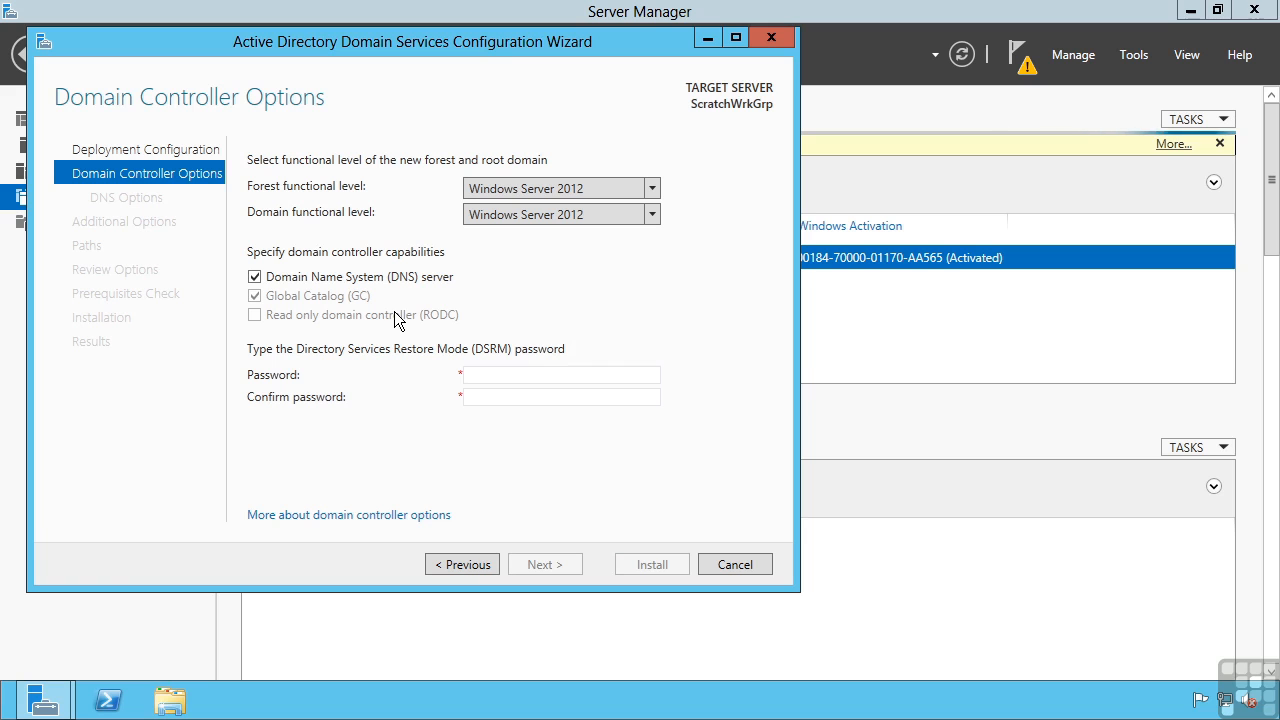
# Enter and confirm the Directory Services Restore Mode password, then continue to DNS options
pyautogui.click(485, 372)
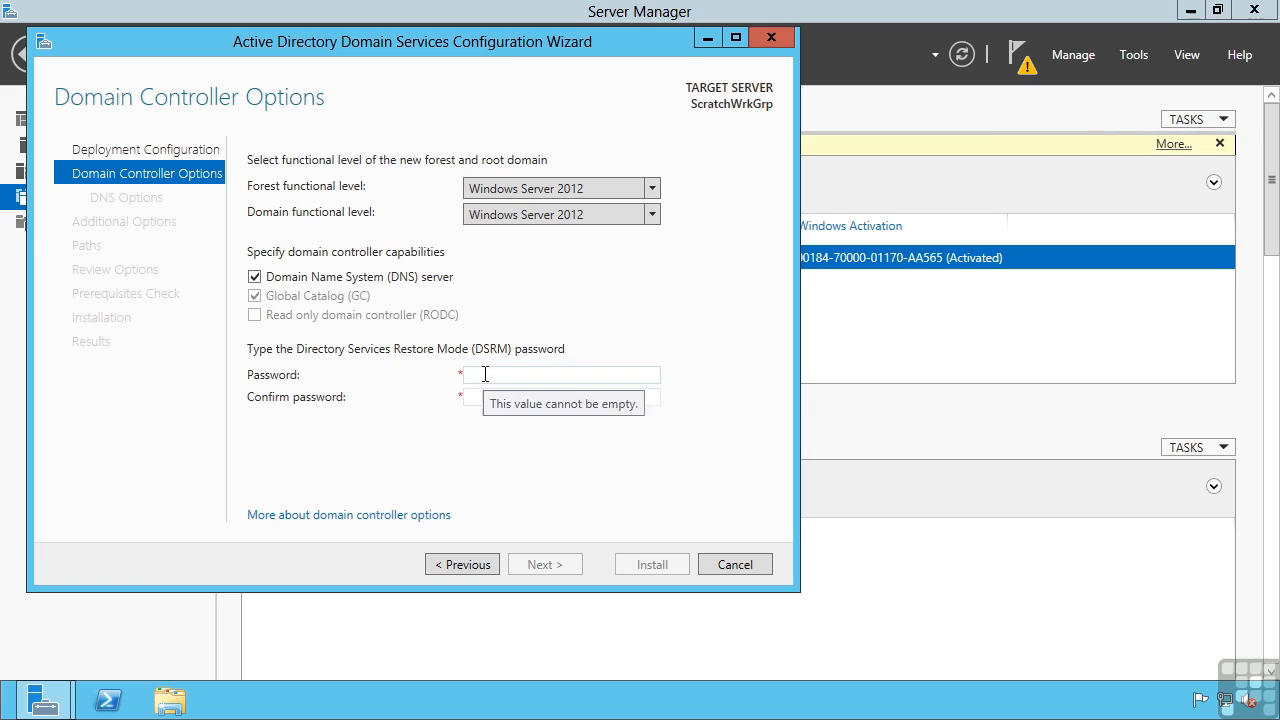
pyautogui.write('Pa$$w0rd')
pyautogui.press('Tab')
pyautogui.write('Pa$$w0r')
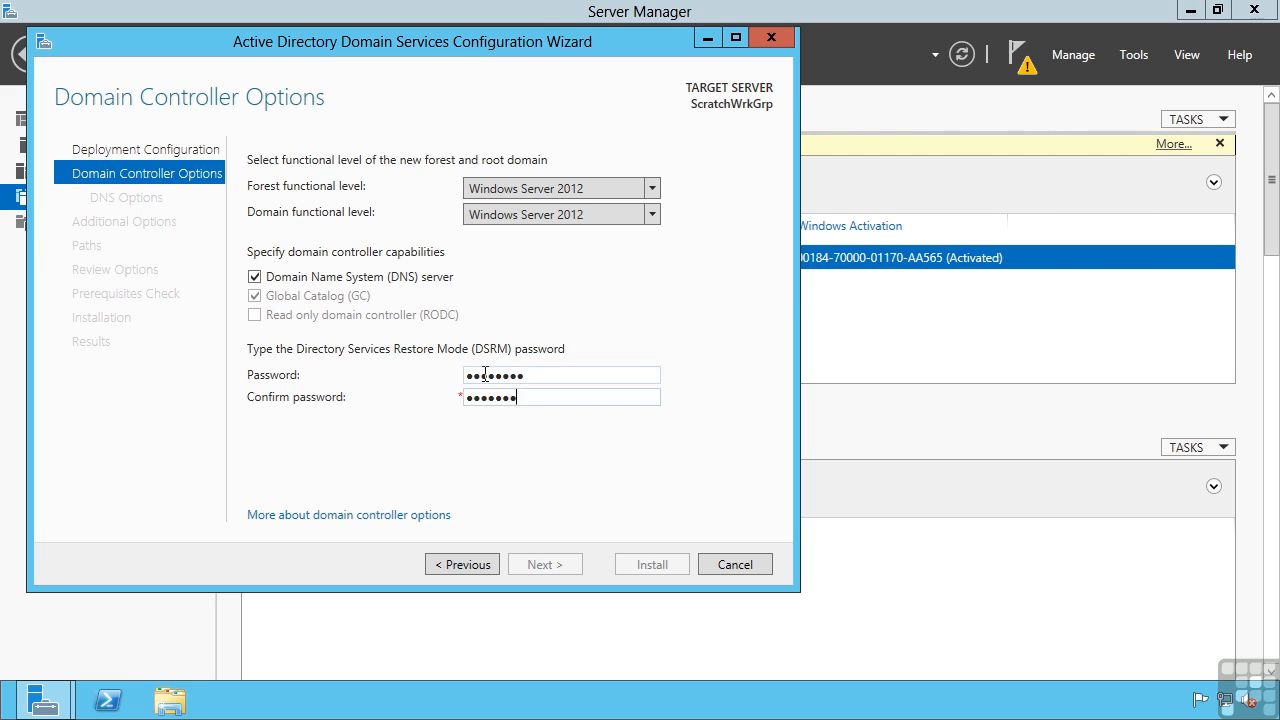
pyautogui.write('d')
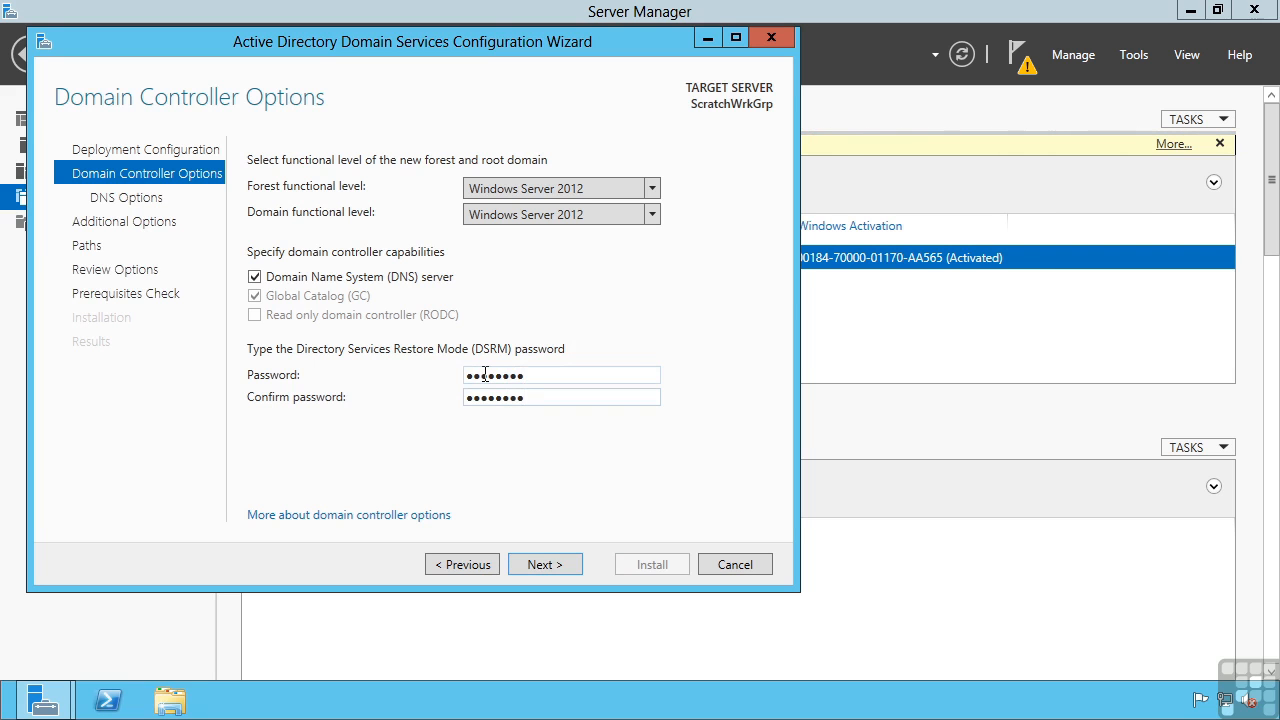
pyautogui.click(549, 567)
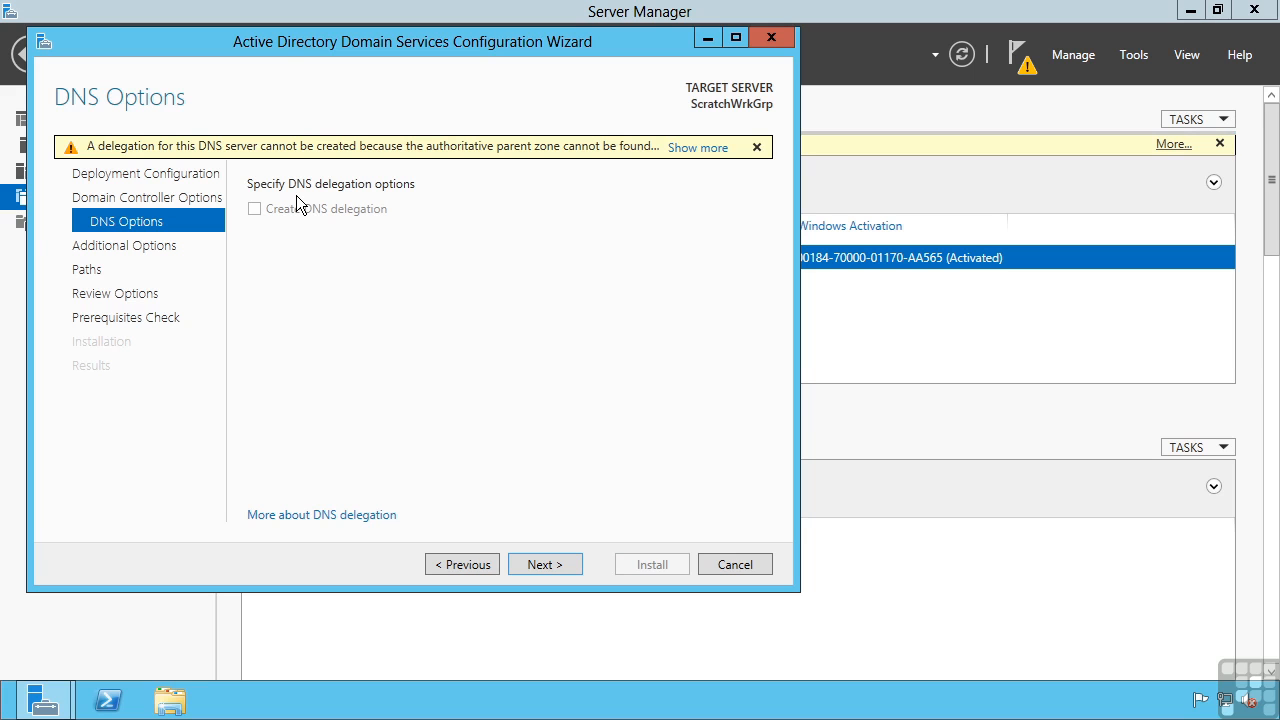
# Accept the DNS options, NetBIOS name SAVTEST and default folder paths, then scroll through Review Options
pyautogui.click(545, 560)
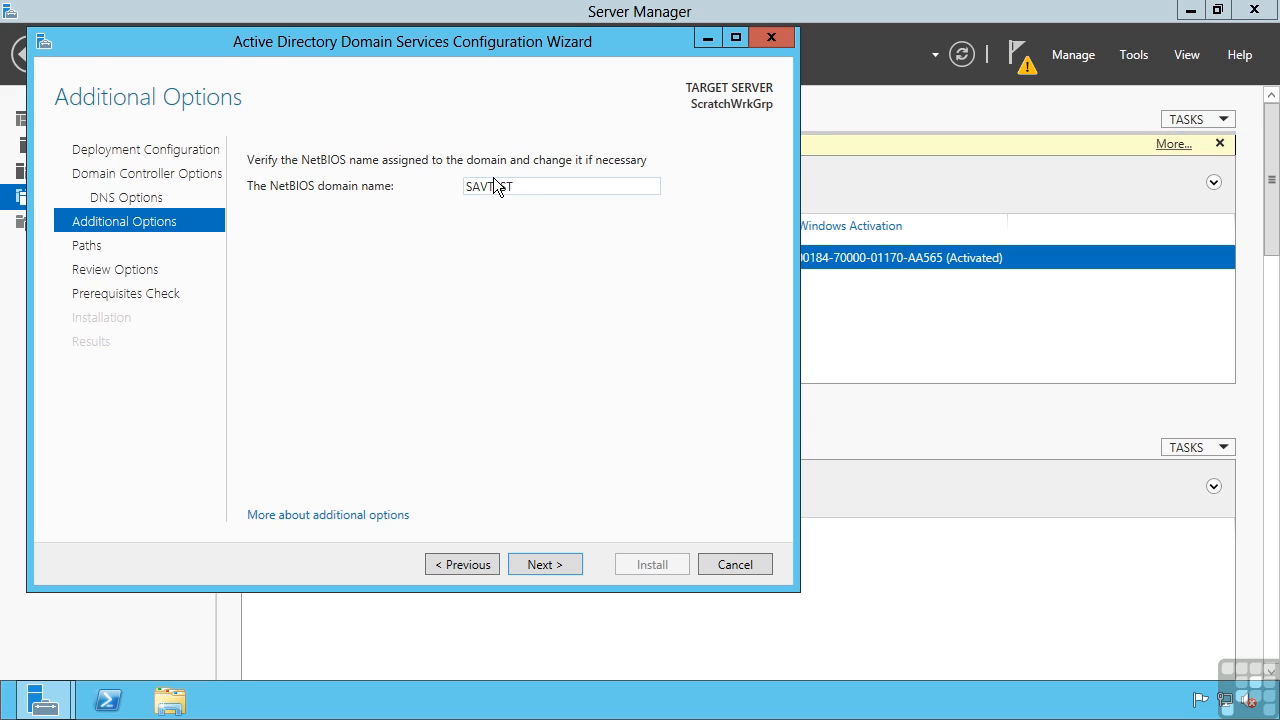
pyautogui.click(540, 565)
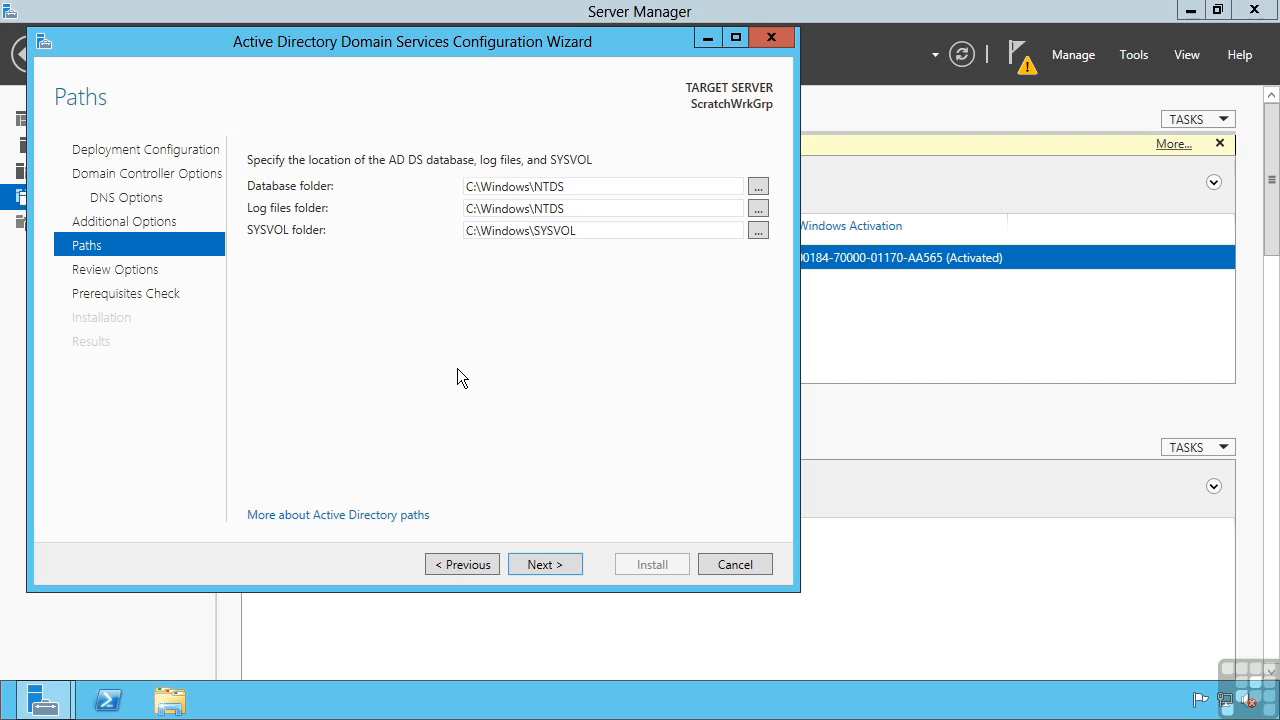
pyautogui.click(550, 565)
pyautogui.moveTo(764, 206); pyautogui.dragTo(756, 330)
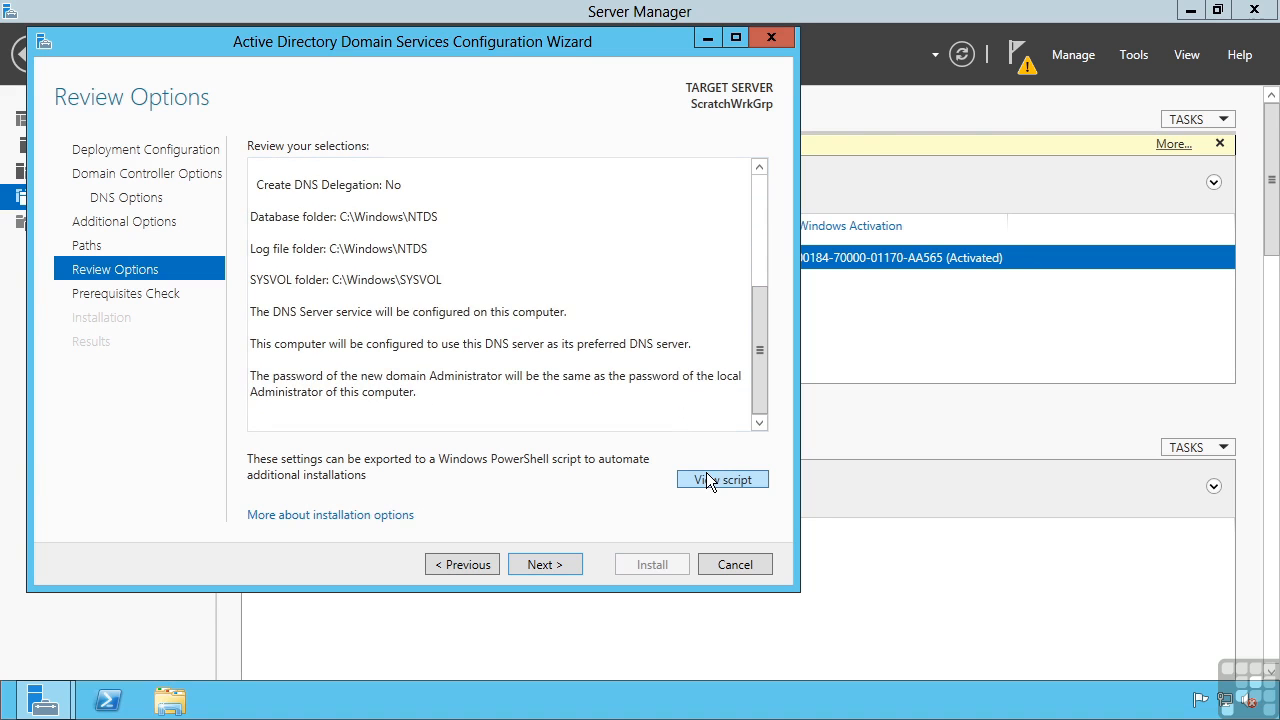
pyautogui.click(714, 480)
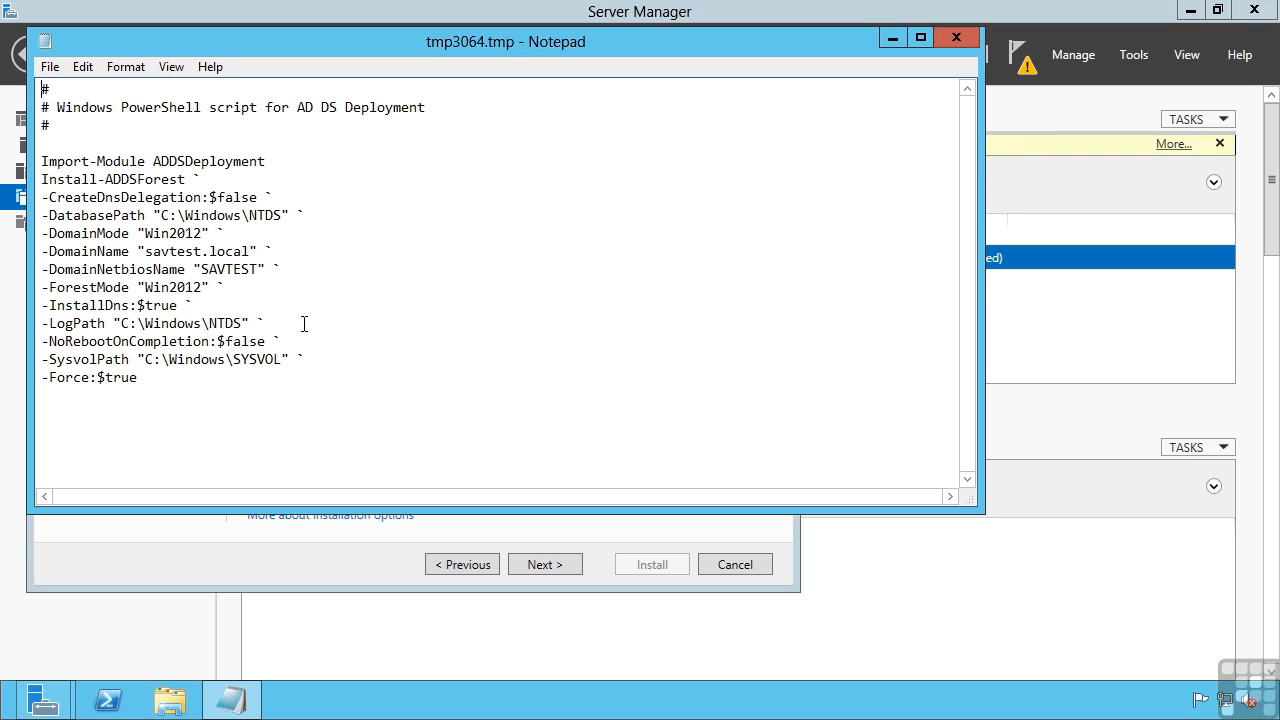
pyautogui.moveTo(41, 180); pyautogui.dragTo(178, 378)
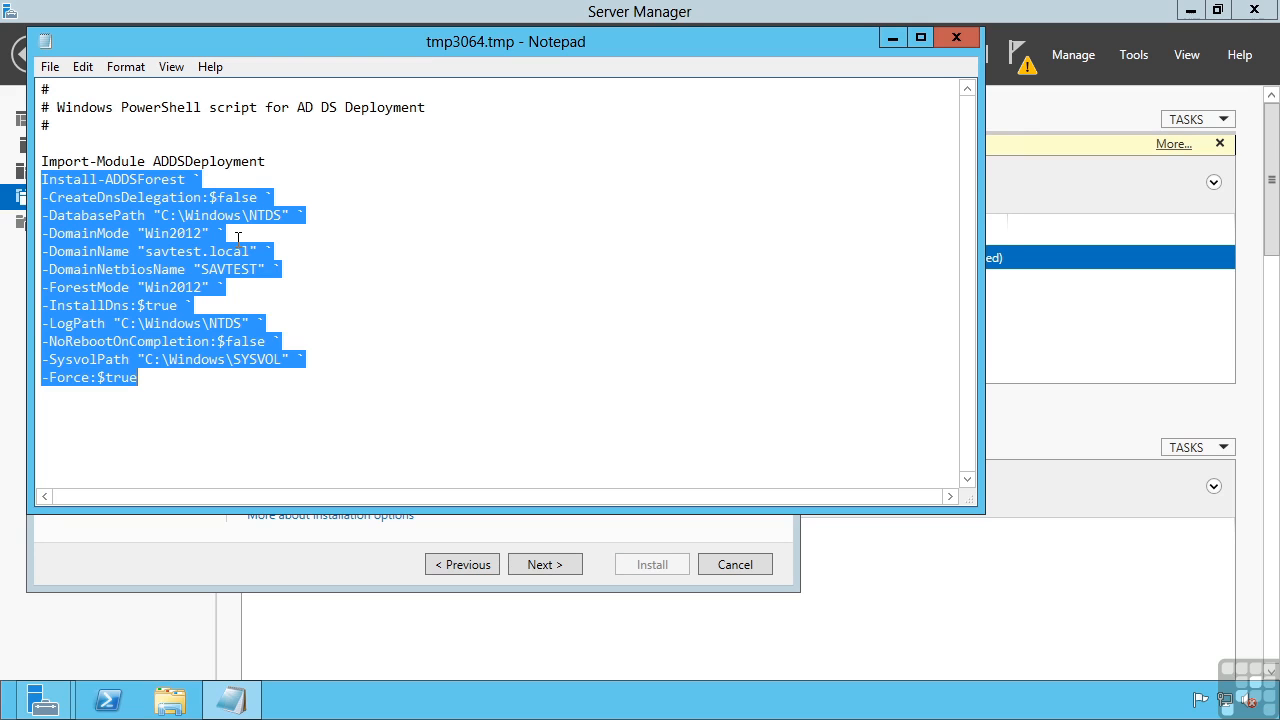
pyautogui.click(956, 37)
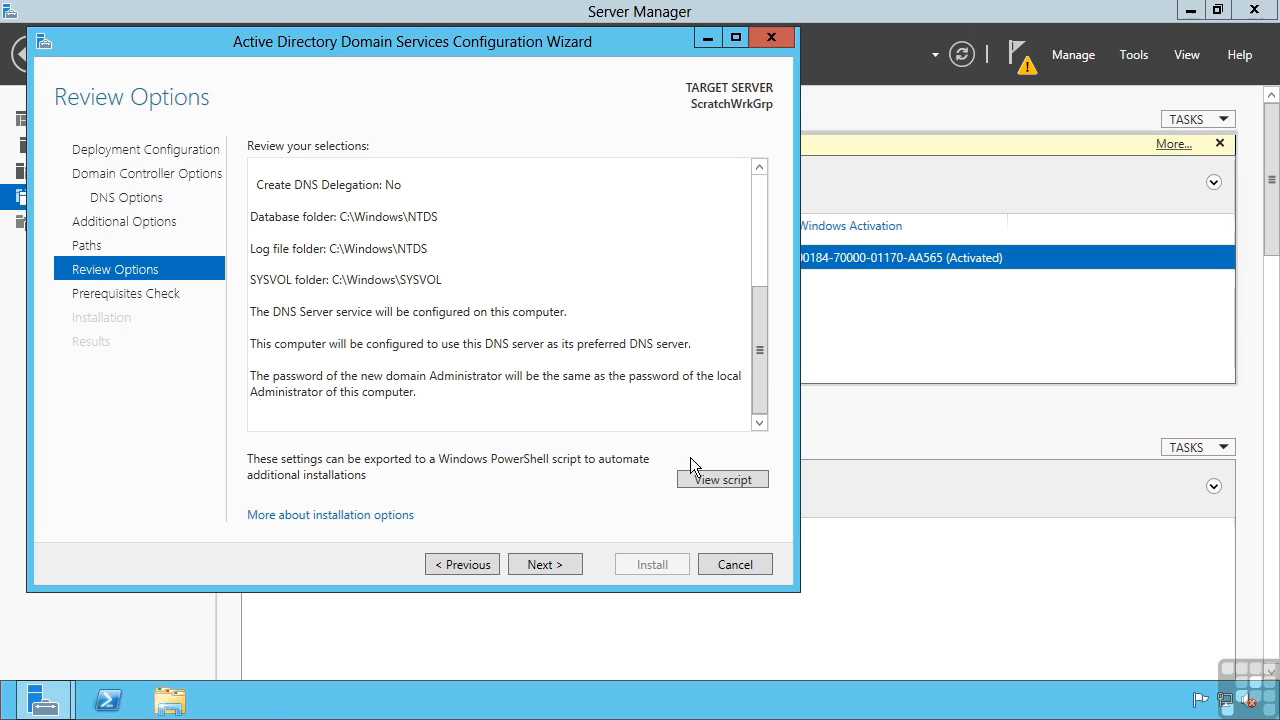
# Cancel the AD DS Configuration Wizard and confirm with Yes, installing nothing
pyautogui.click(736, 566)
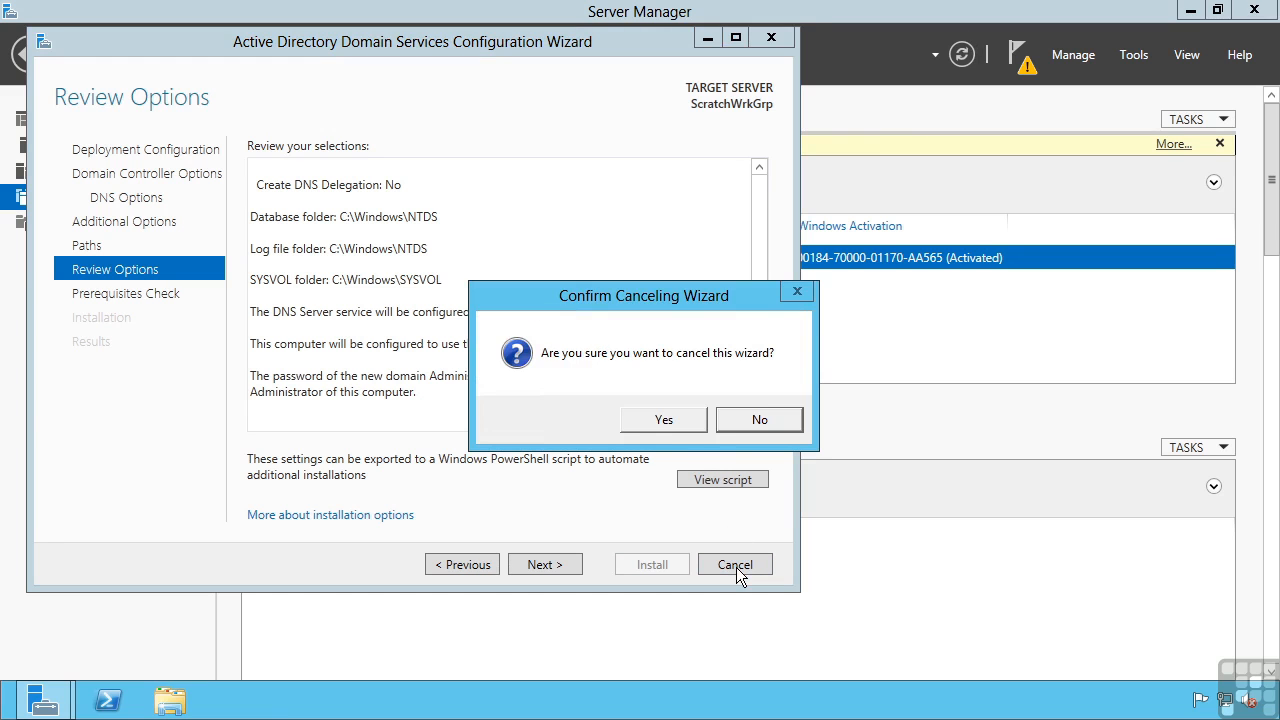
pyautogui.click(664, 419)
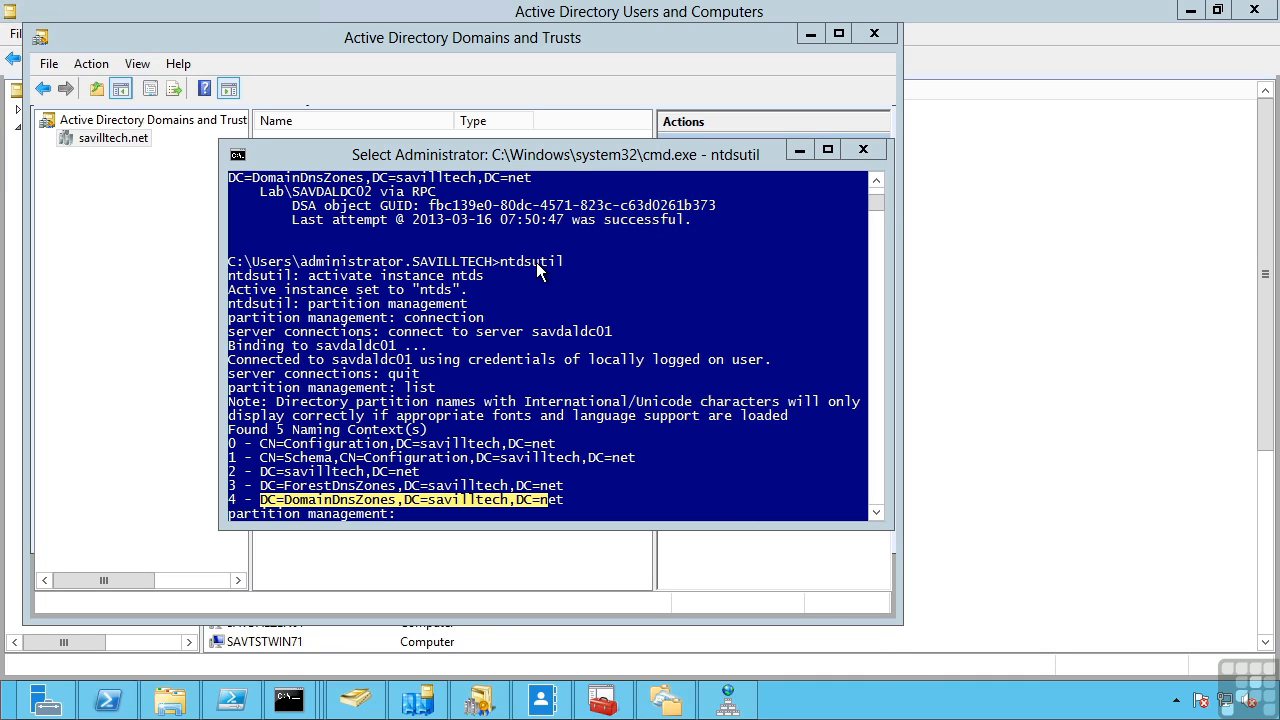
# In ntdsutil, quit partition management, enter ifm mode, and run 'create SYSVOL full c:\ifm'
pyautogui.click(632, 452)
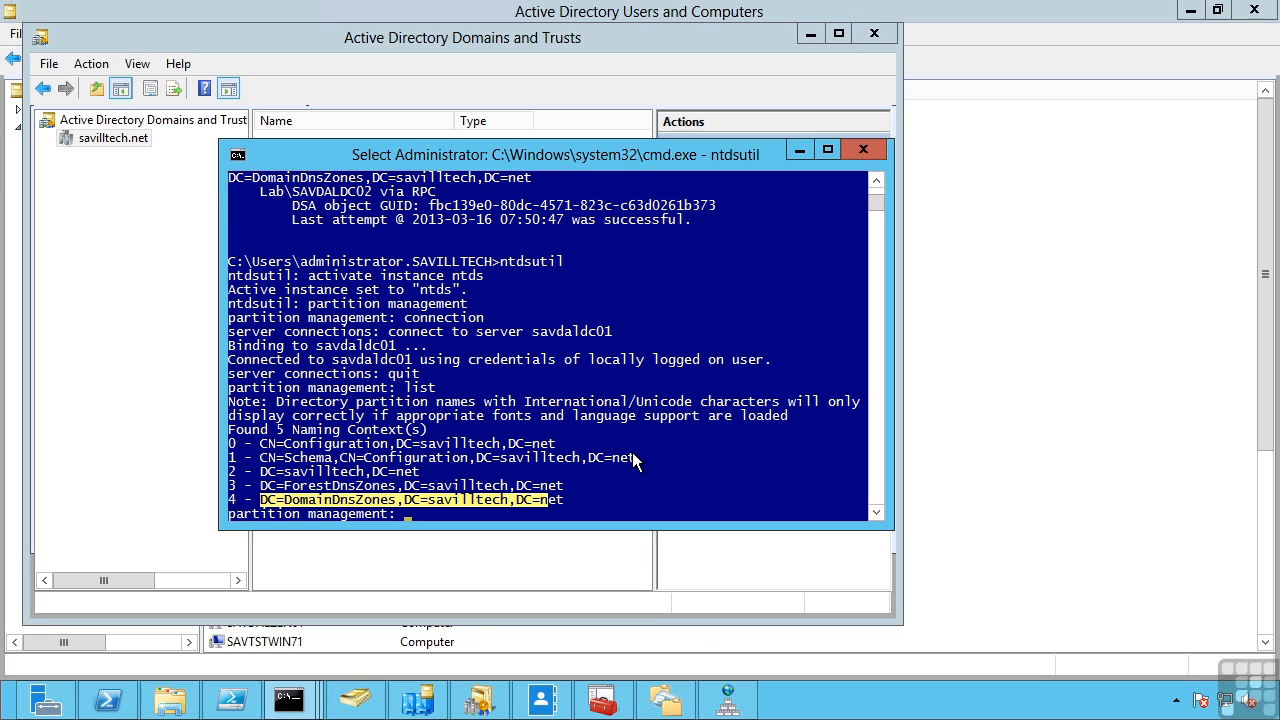
pyautogui.write('quit')
pyautogui.press('Return')
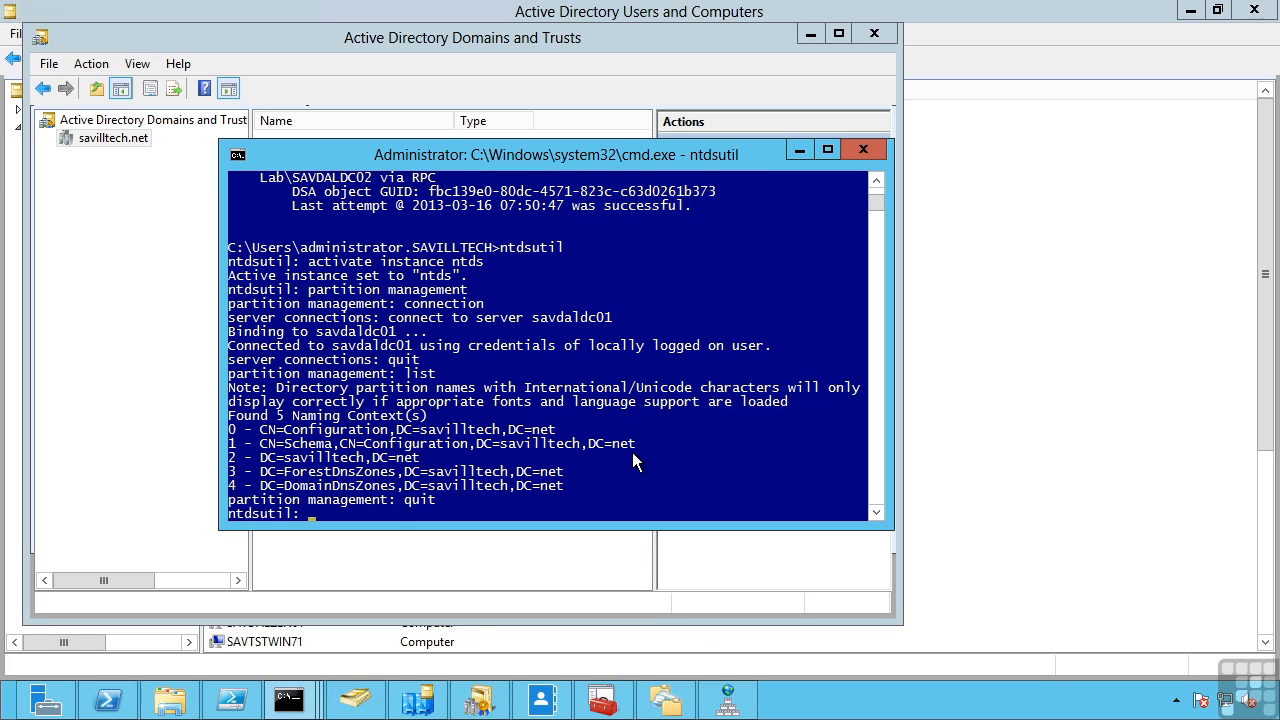
pyautogui.write('ifm')
pyautogui.press('Return')
pyautogui.write('create')
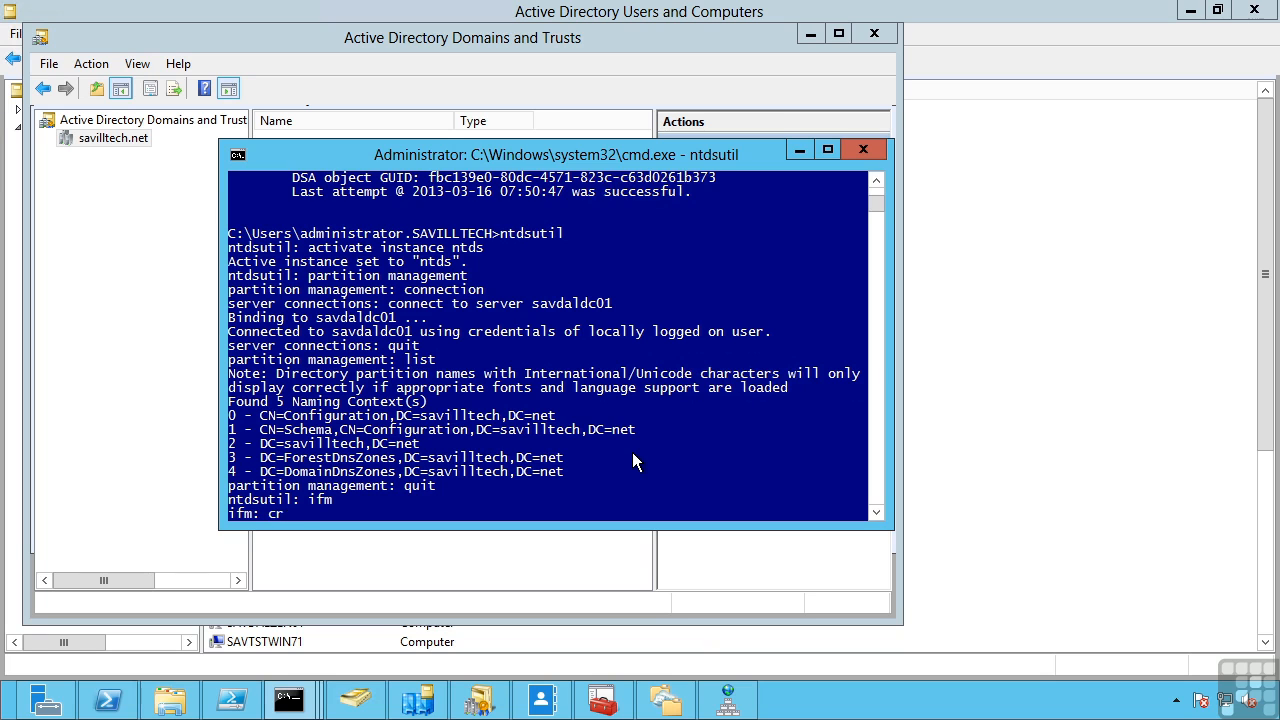
pyautogui.write(' SYSVOL full c:\\ifm')
pyautogui.press('Return')
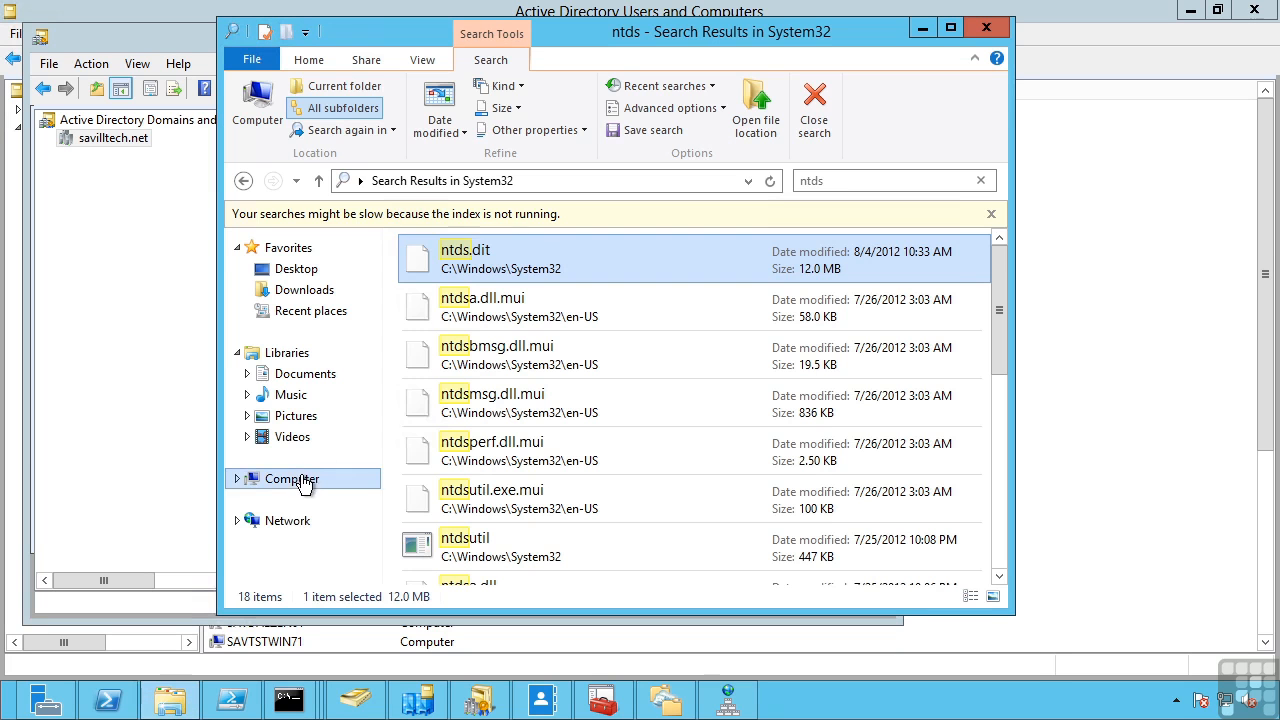
# Browse to C:\ifm in File Explorer and move the window aside to see the console
pyautogui.click(309, 477)
pyautogui.doubleClick(429, 277)
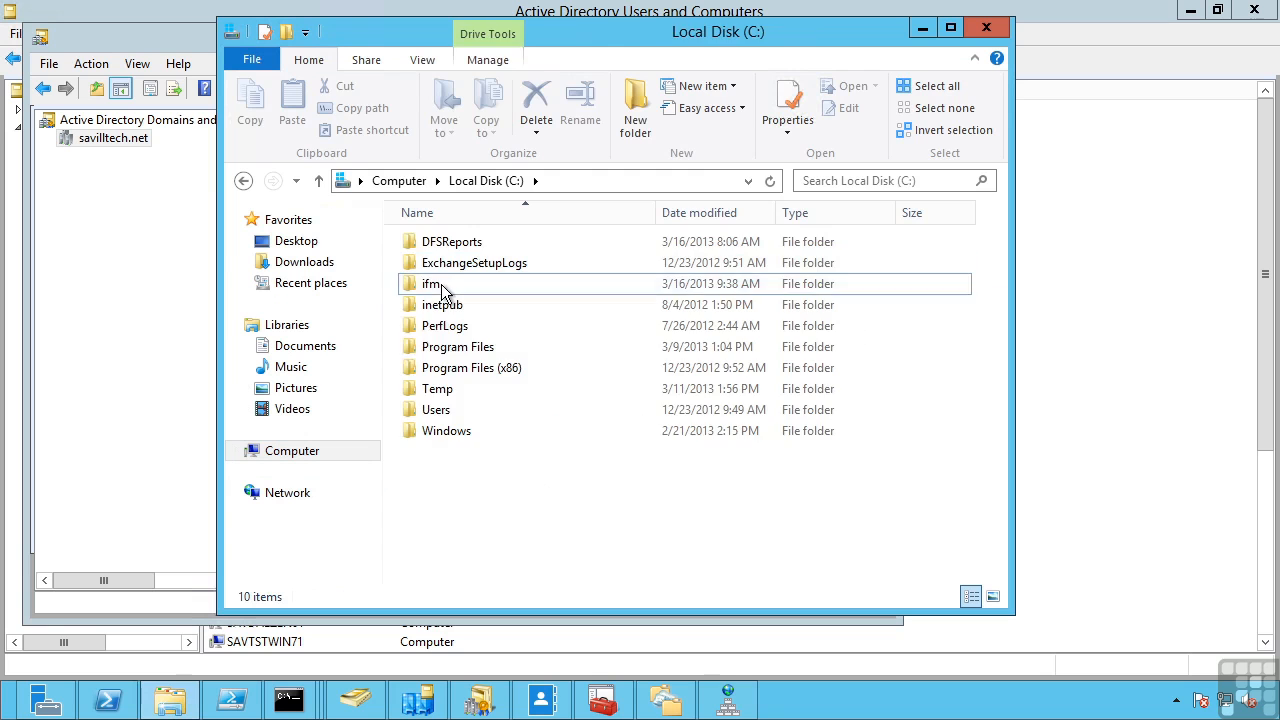
pyautogui.doubleClick(441, 284)
pyautogui.moveTo(703, 37); pyautogui.dragTo(898, 44)
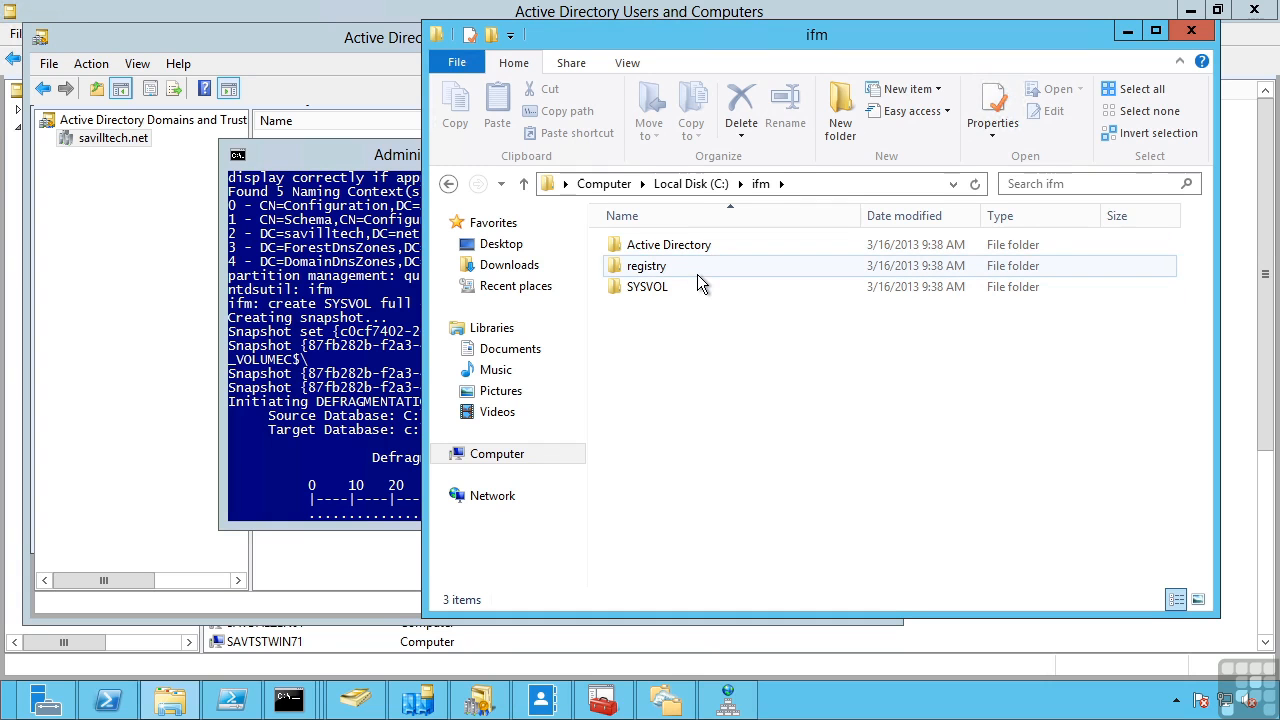
pyautogui.moveTo(697, 274)
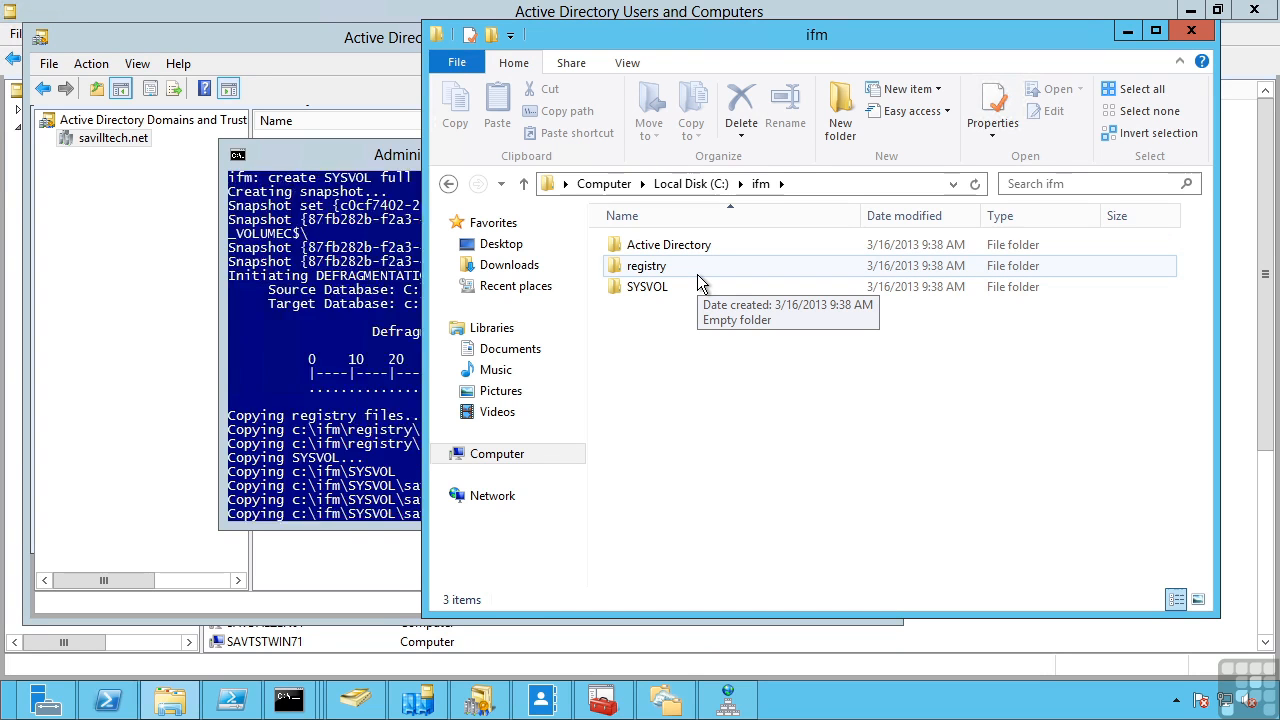